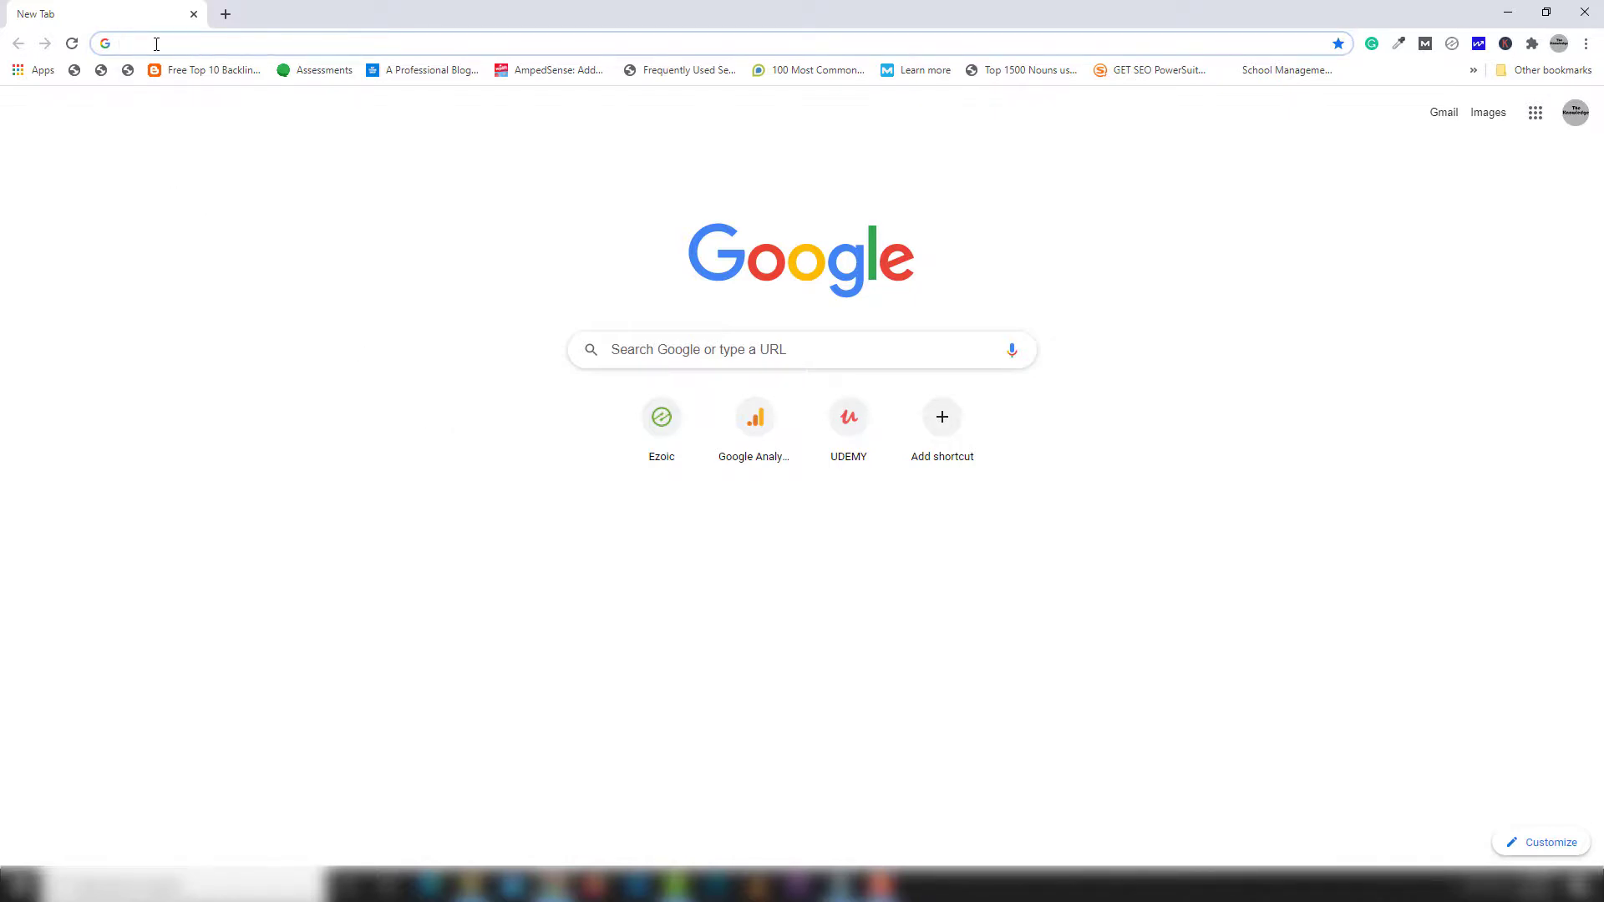
Search Google for 'neamcheap' from the Chrome address bar.
{"action": "type", "text": "neam"}
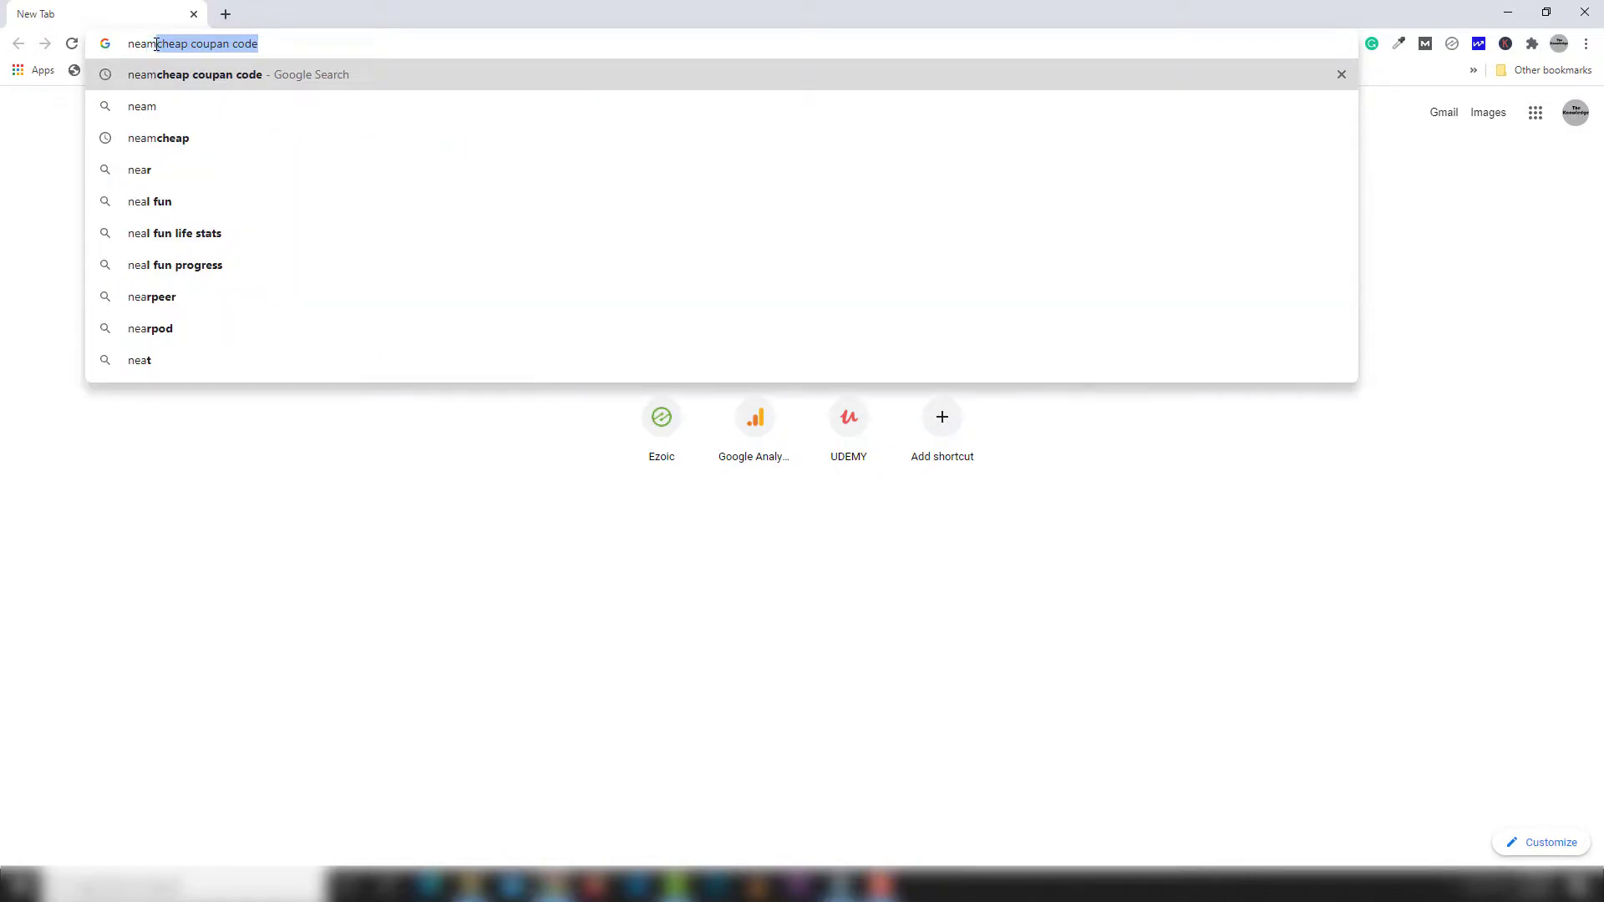
{"action": "type", "text": "cheap"}
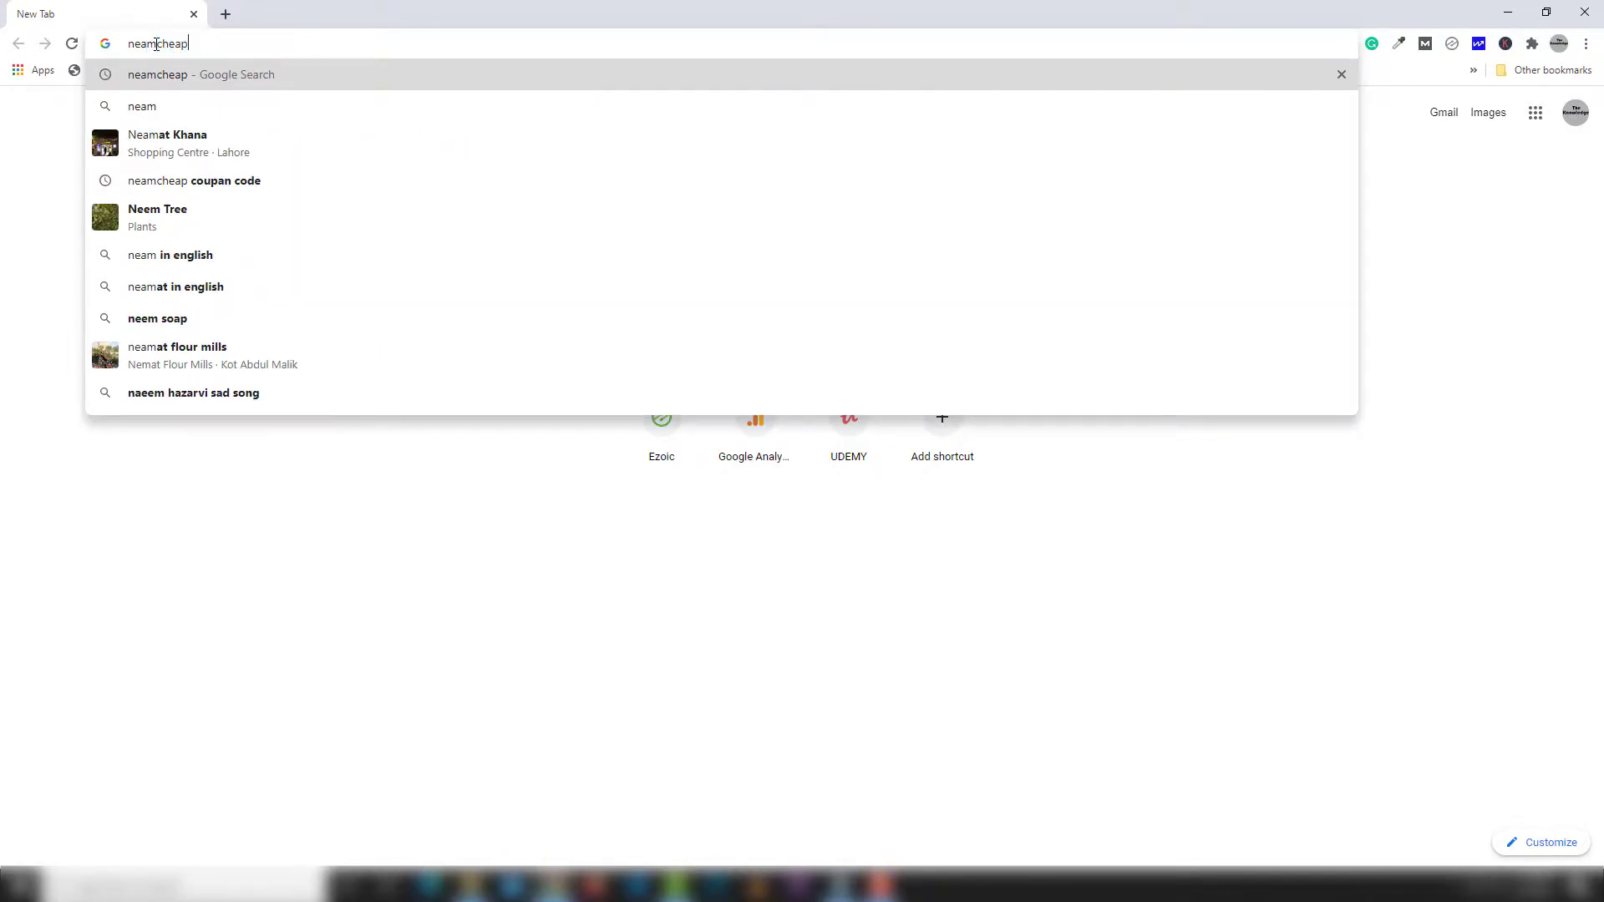
{"action": "key", "text": "Return"}
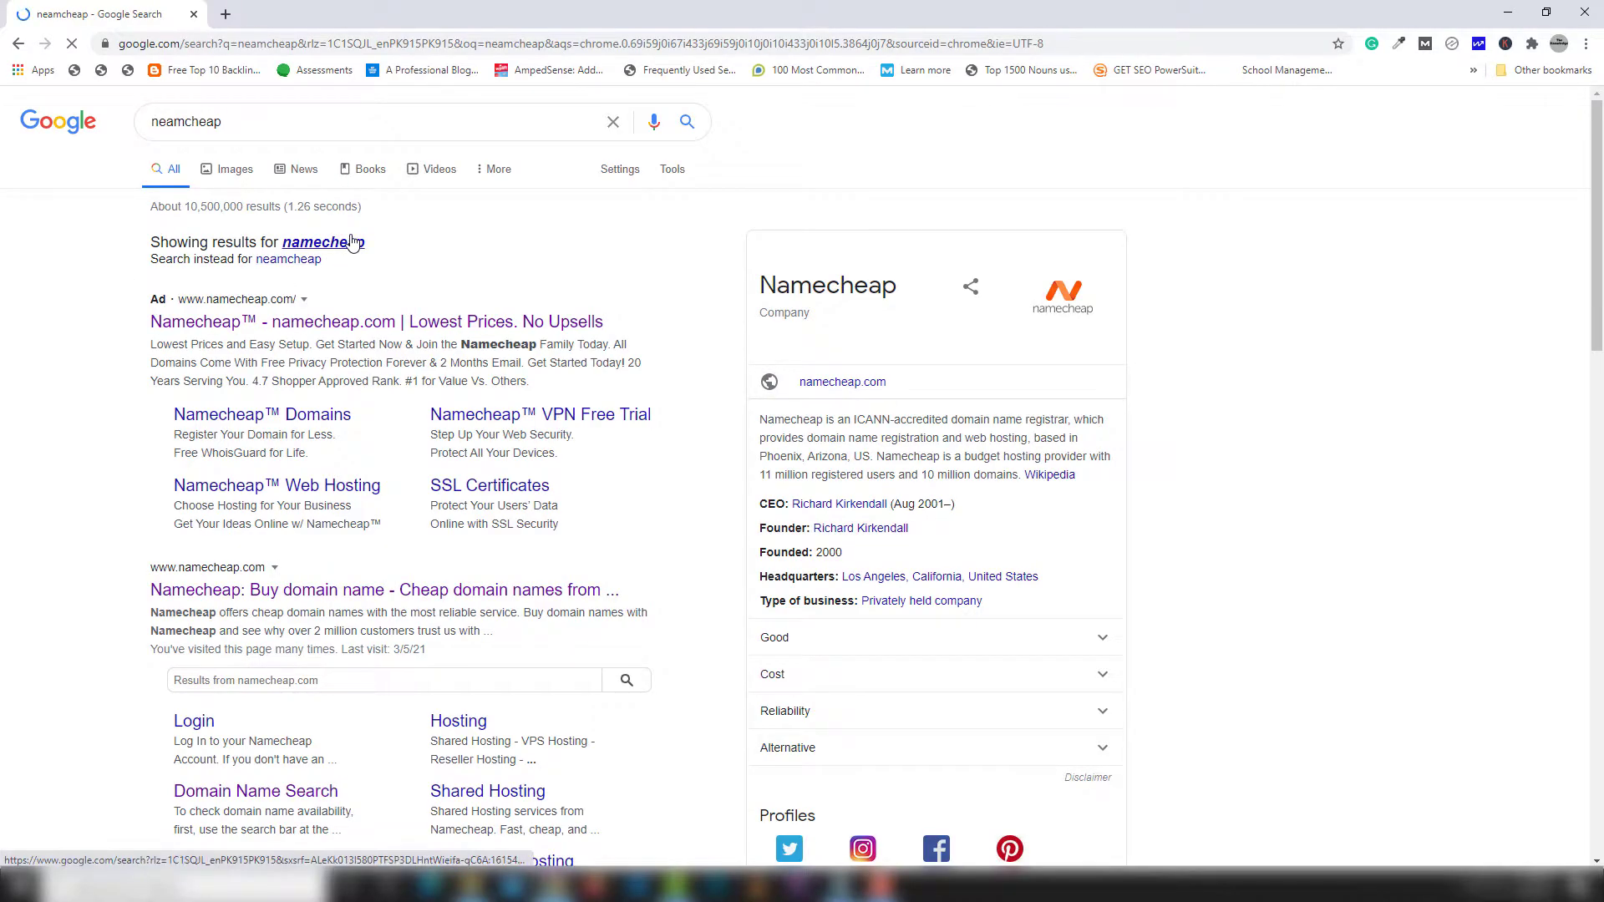
Switch to the corrected 'namecheap' results and open the namecheap.com homepage.
{"action": "left_click", "coordinate": [343, 244]}
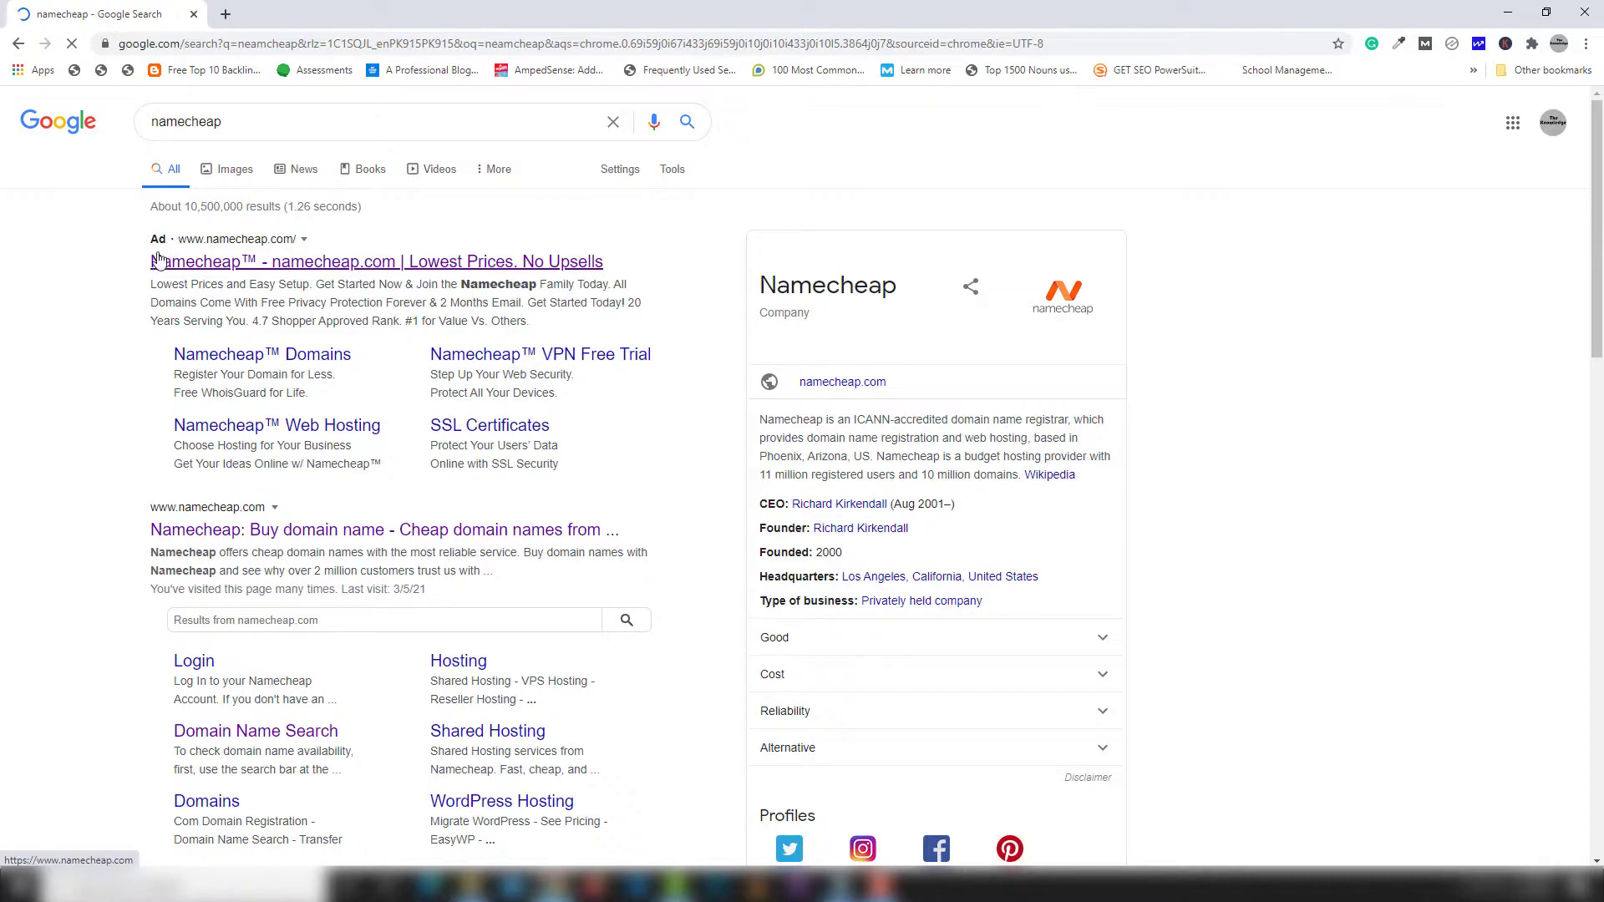
{"action": "left_click", "coordinate": [465, 530]}
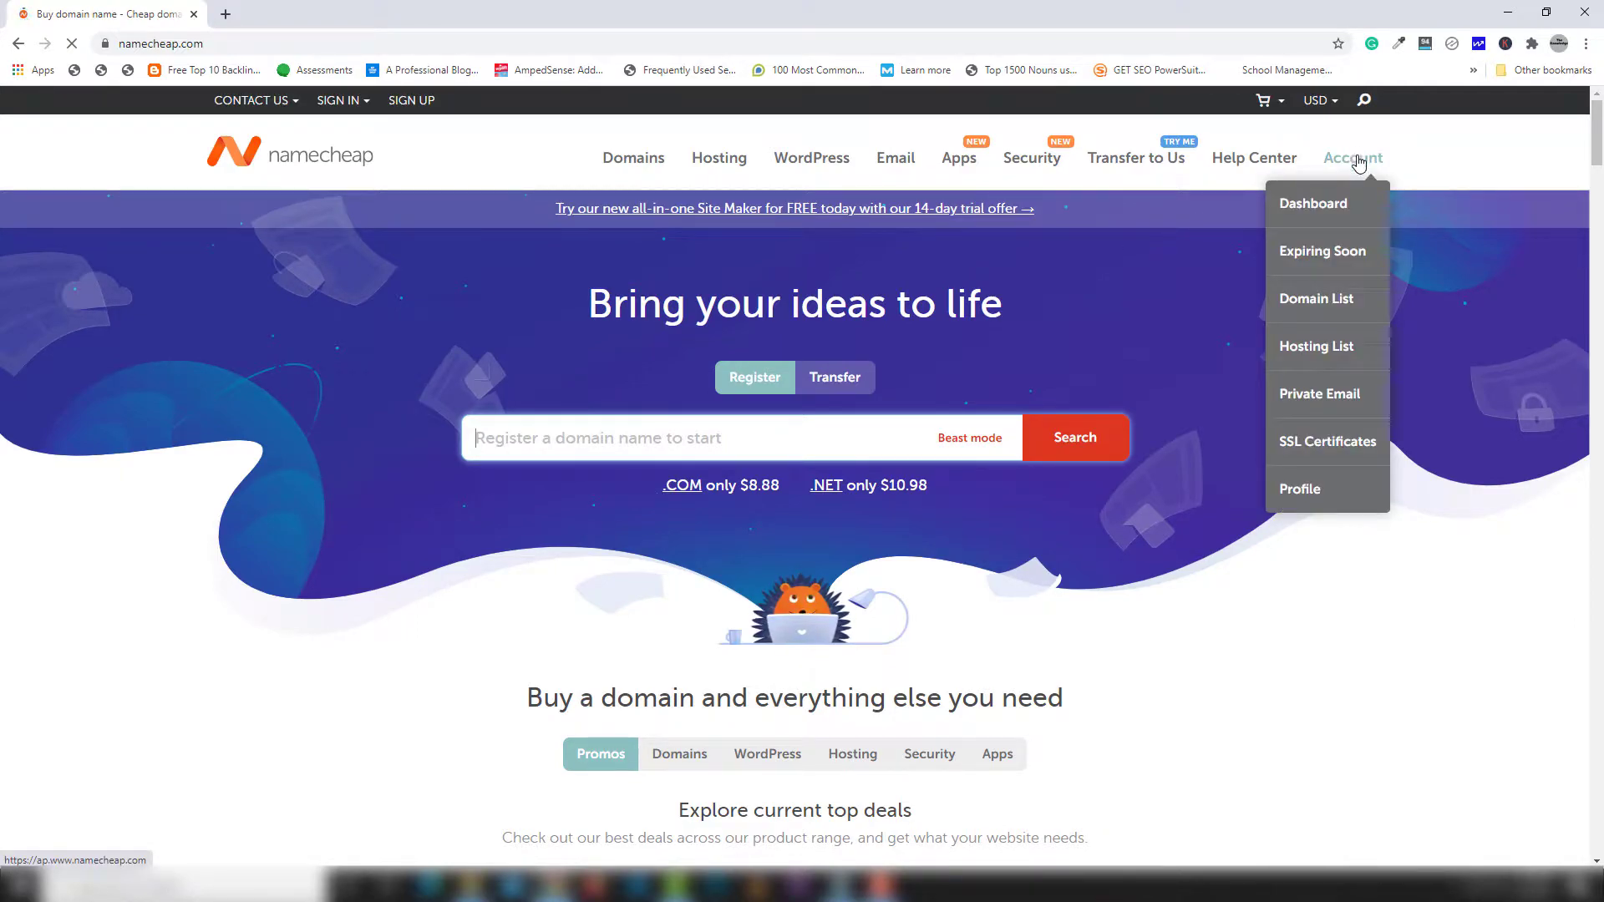
{"action": "mouse_move", "coordinate": [1357, 167]}
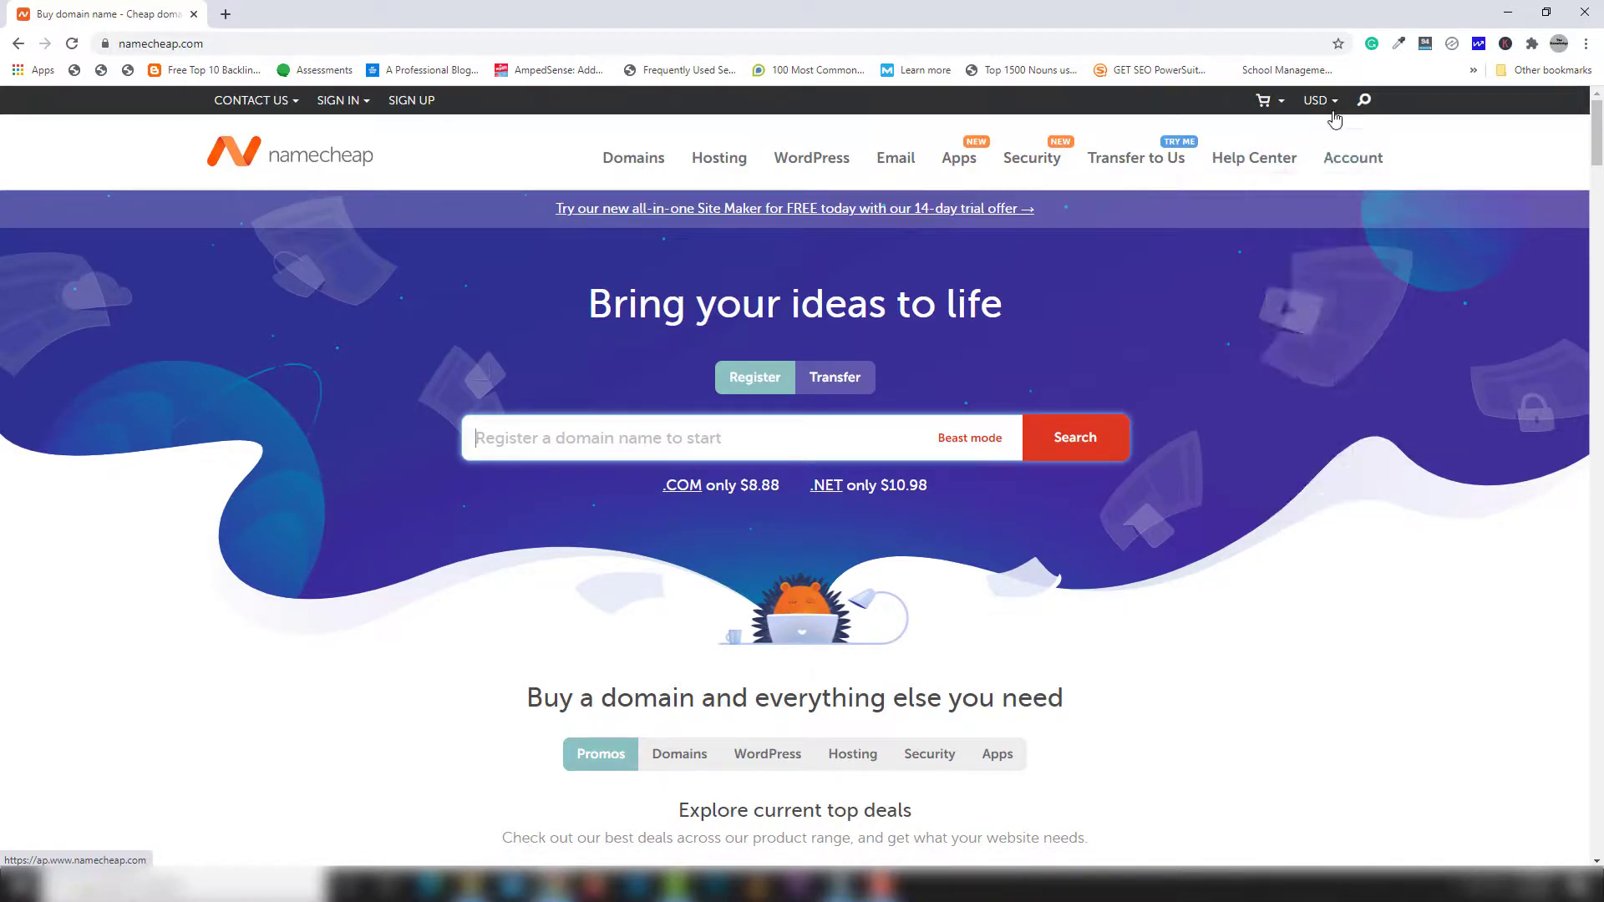
{"action": "mouse_move", "coordinate": [1277, 109]}
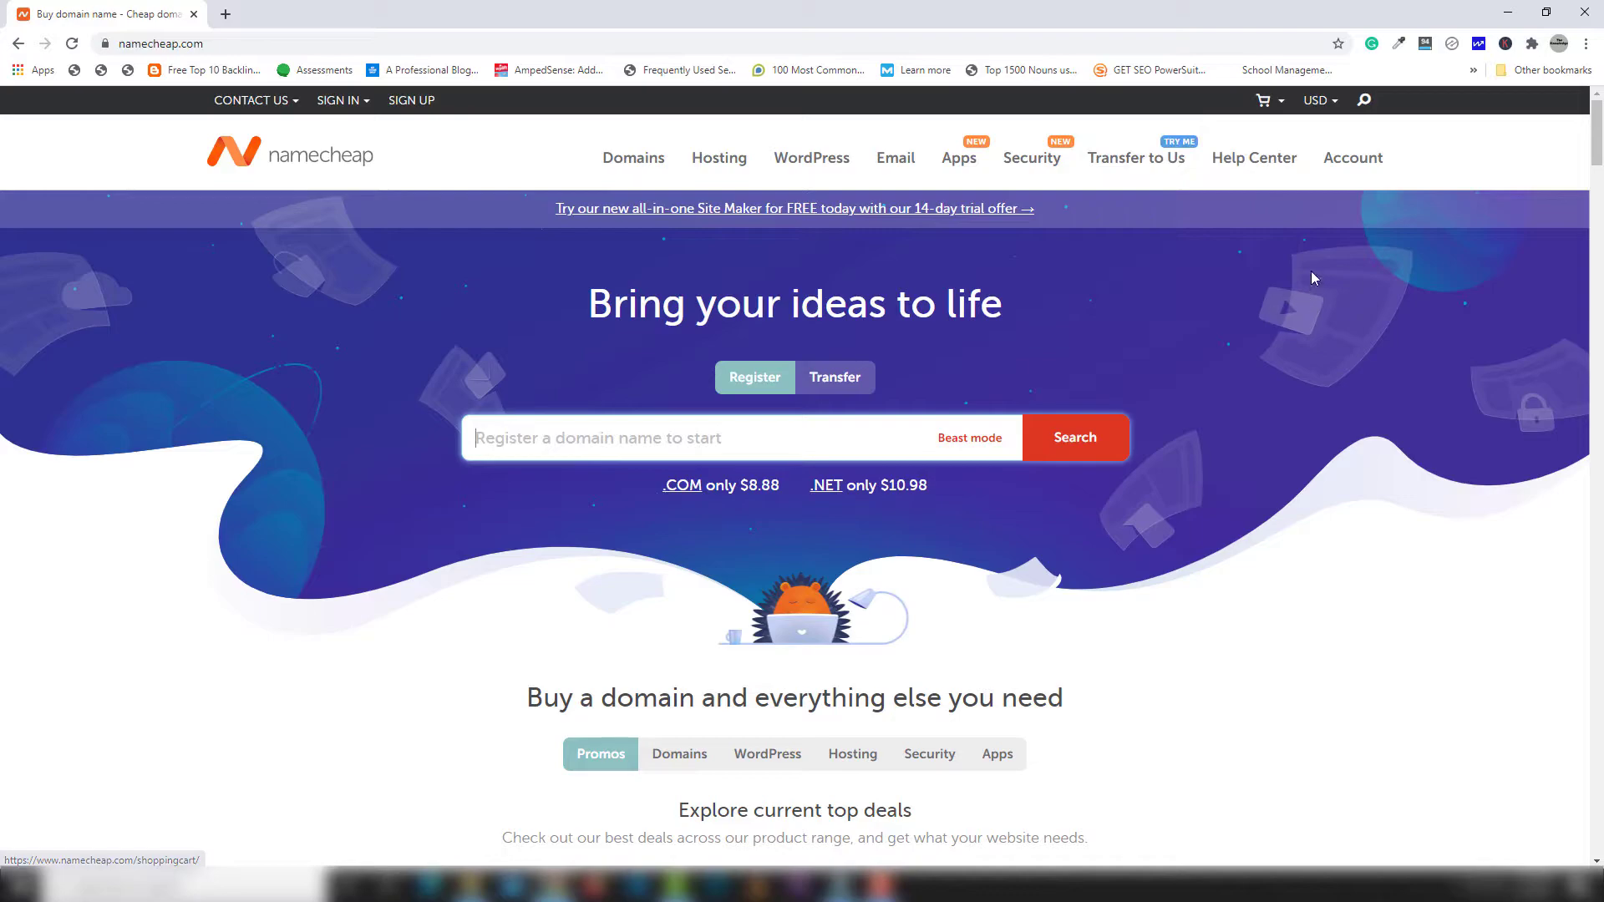
Go through the Account Dashboard login page to the SIGN UP registration form.
{"action": "left_click", "coordinate": [1335, 208]}
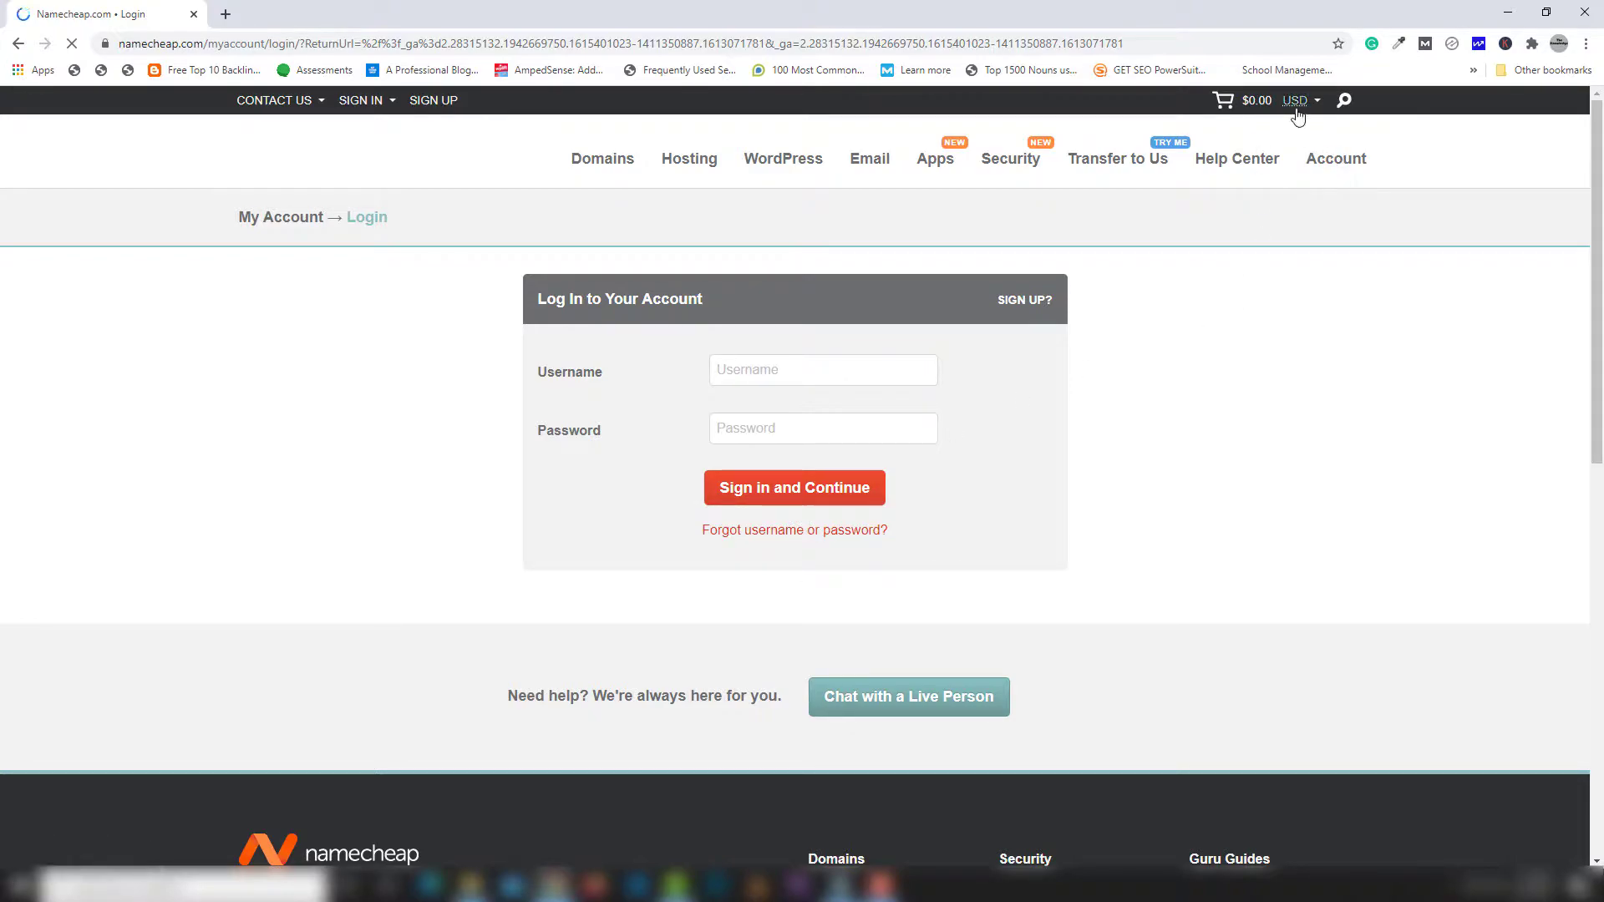
{"action": "left_click", "coordinate": [433, 101]}
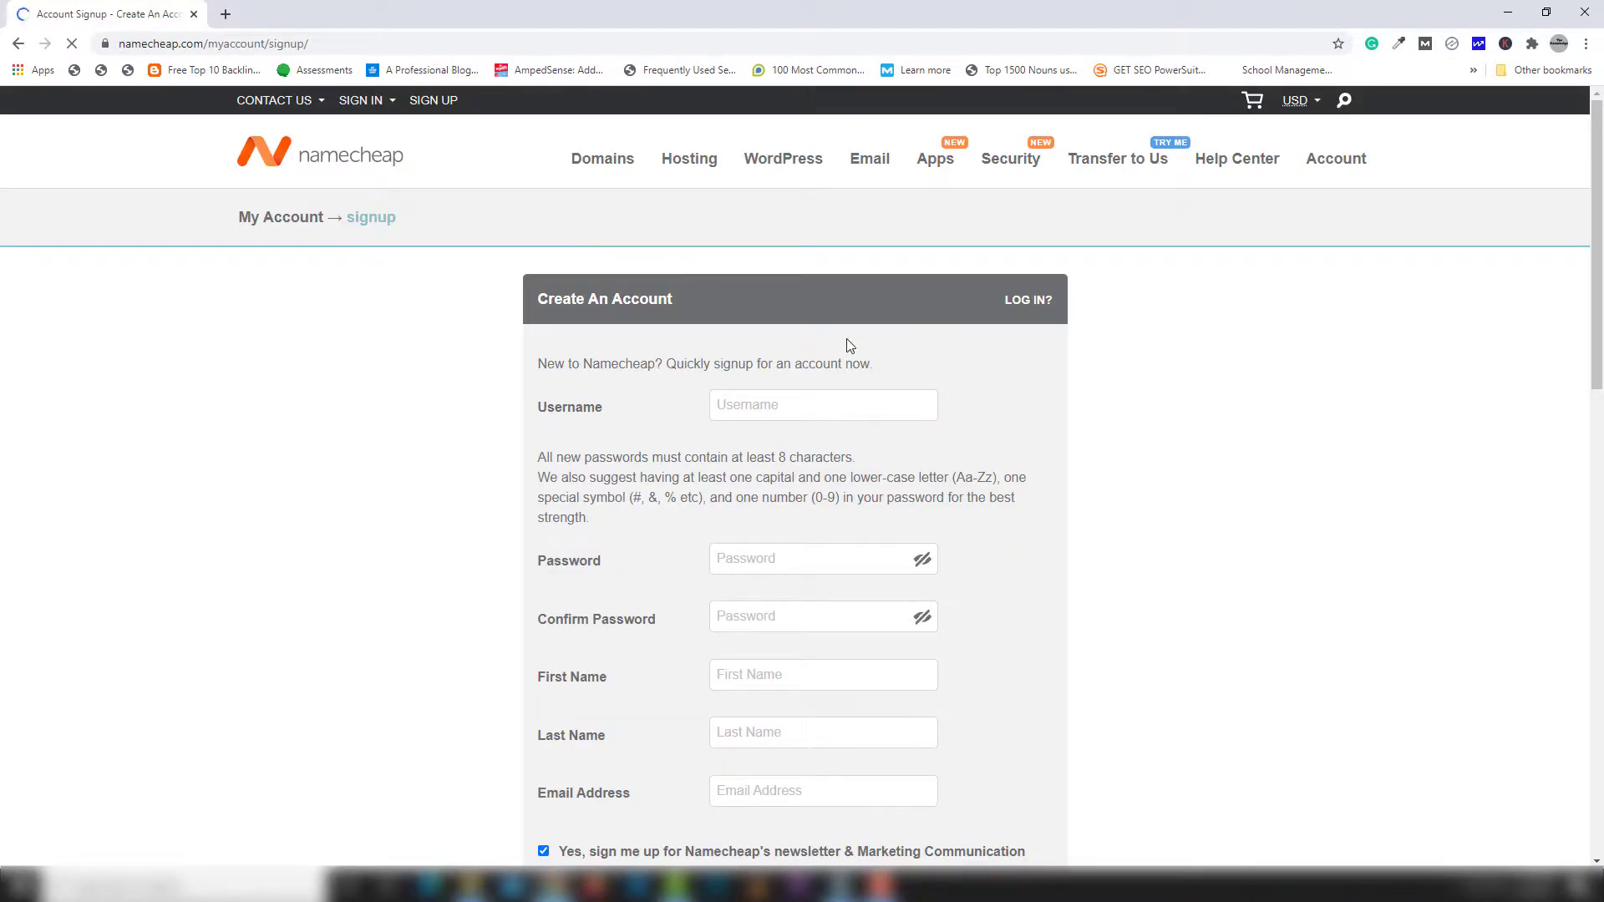
Step through the Username, Password, Confirm Password, name and Email fields, then open a new tab.
{"action": "scroll", "coordinate": [832, 385], "scroll_direction": "down", "scroll_amount": 1}
{"action": "left_click", "coordinate": [801, 334]}
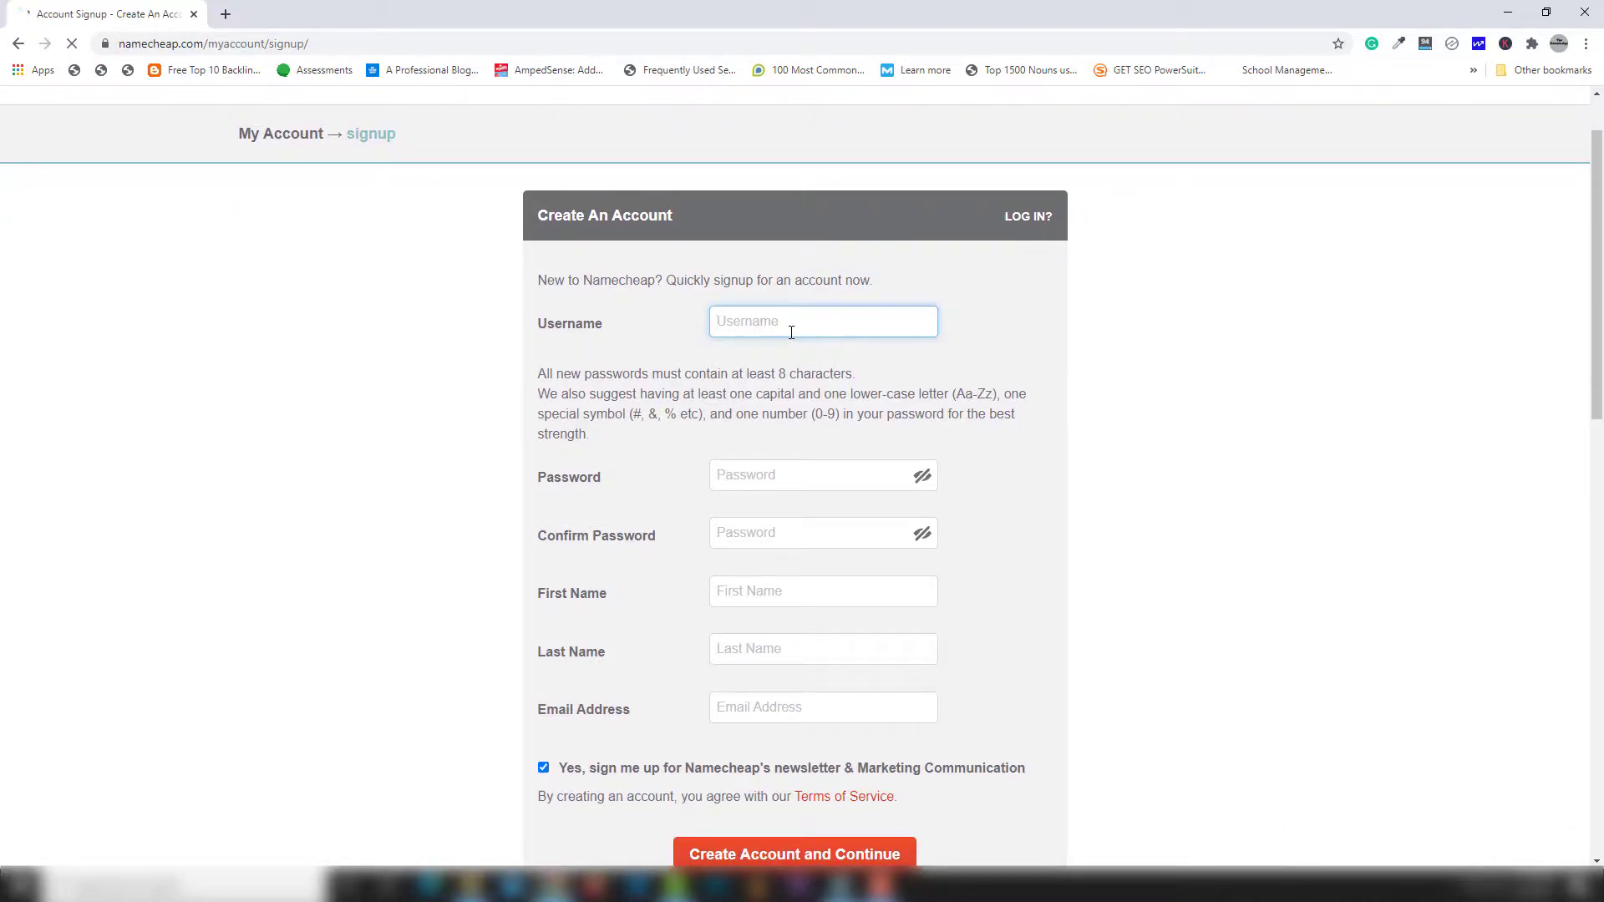
{"action": "left_click", "coordinate": [786, 488]}
{"action": "left_click", "coordinate": [788, 564]}
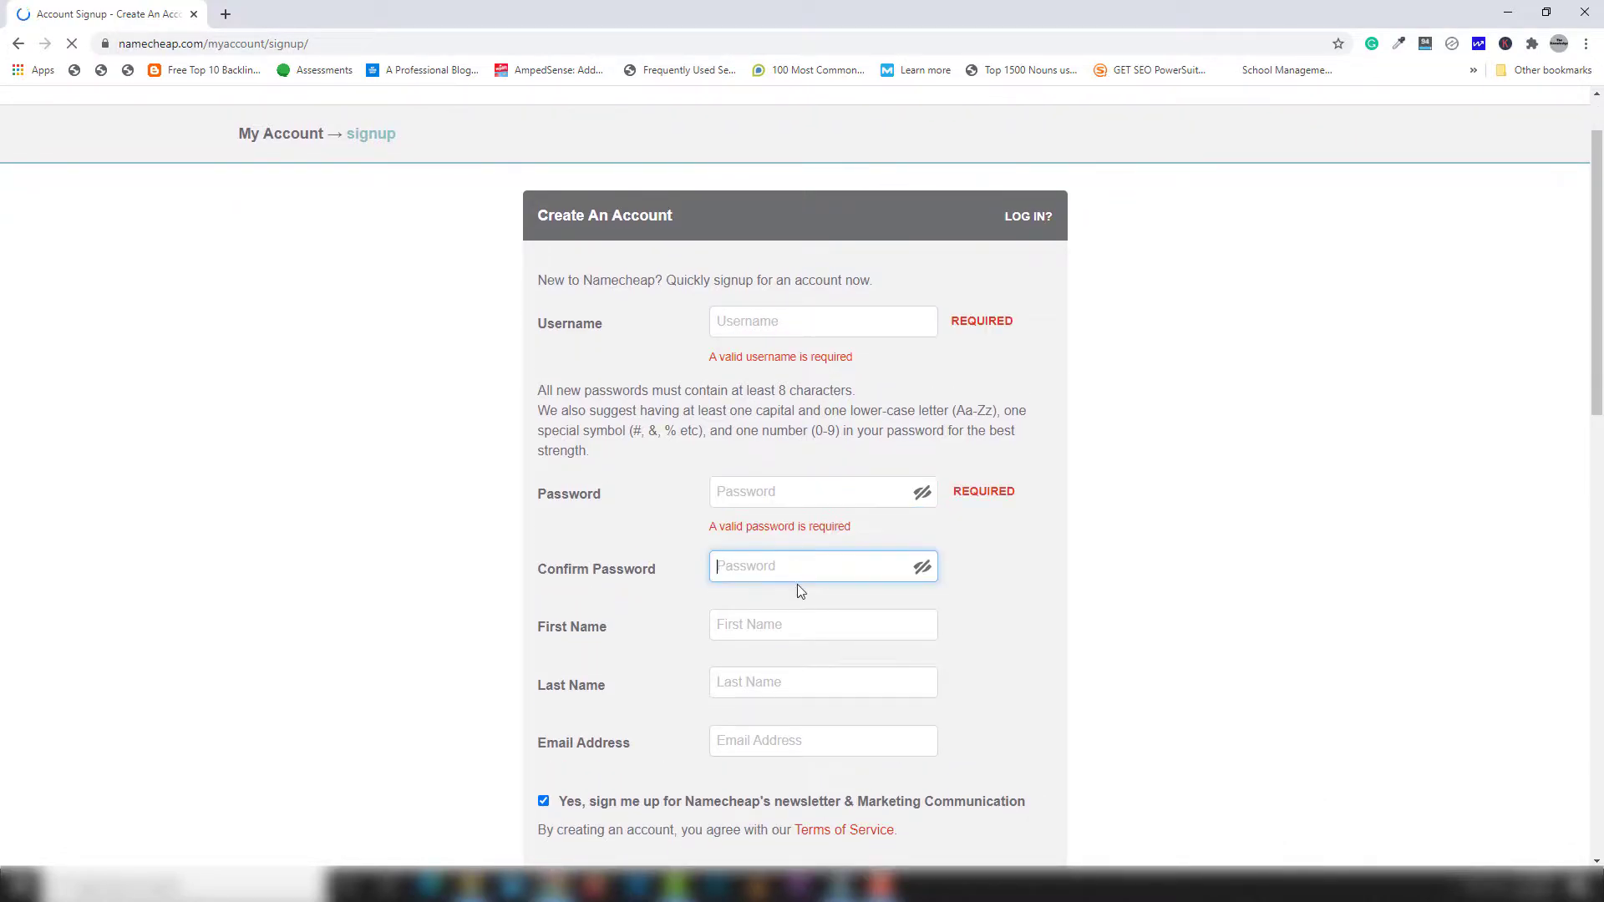
{"action": "left_click", "coordinate": [794, 636]}
{"action": "left_click", "coordinate": [795, 704]}
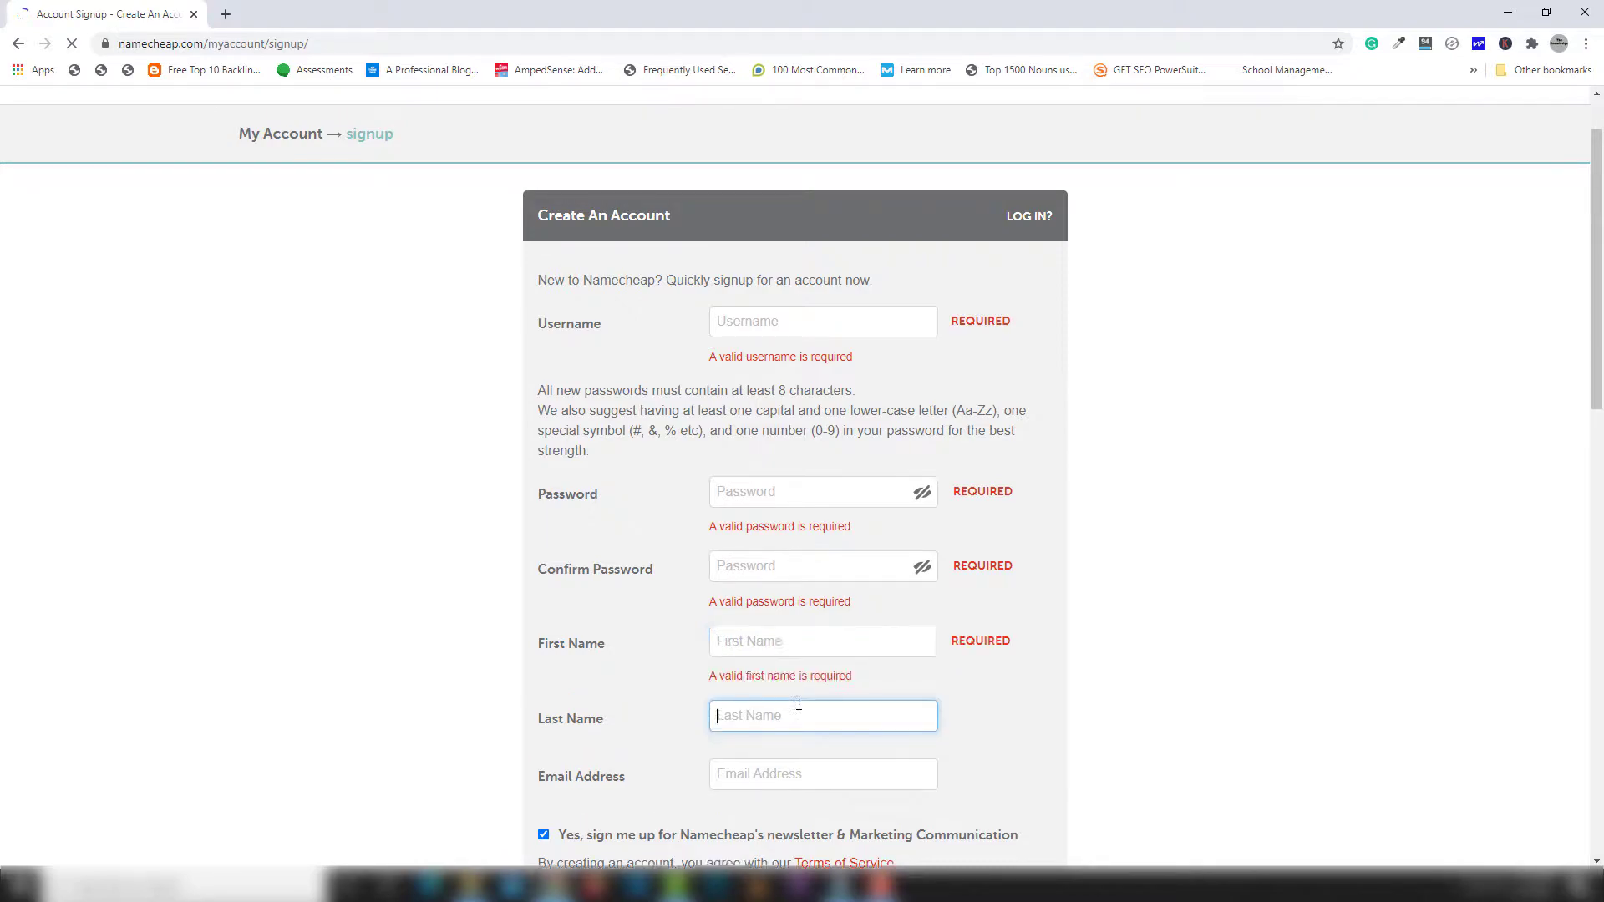
{"action": "left_click", "coordinate": [791, 776]}
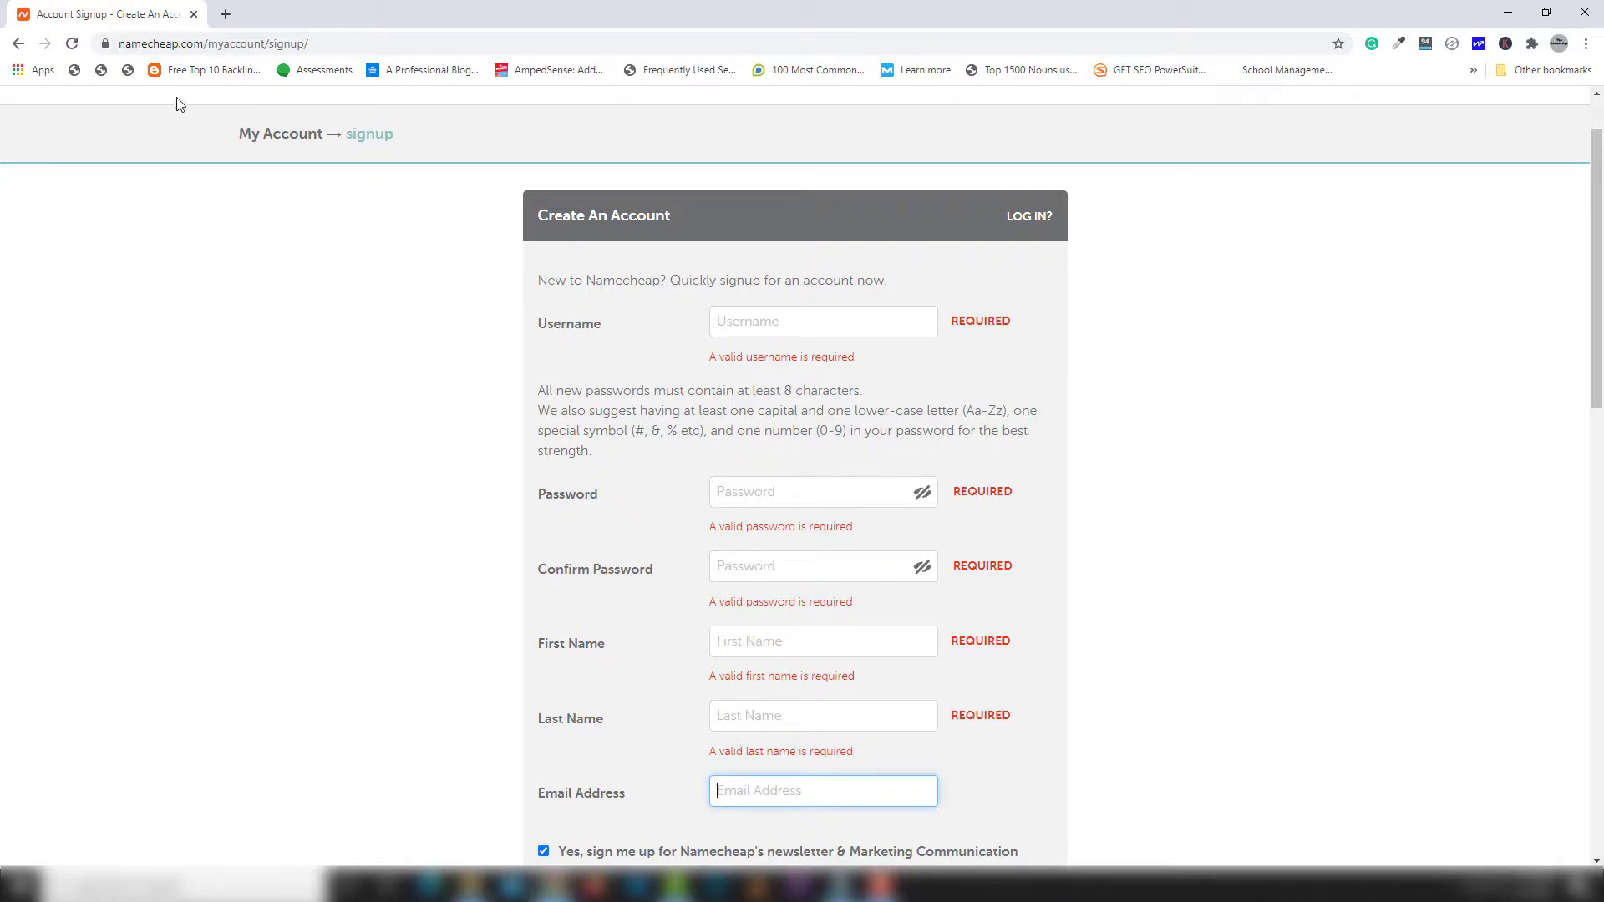
{"action": "left_click", "coordinate": [226, 15]}
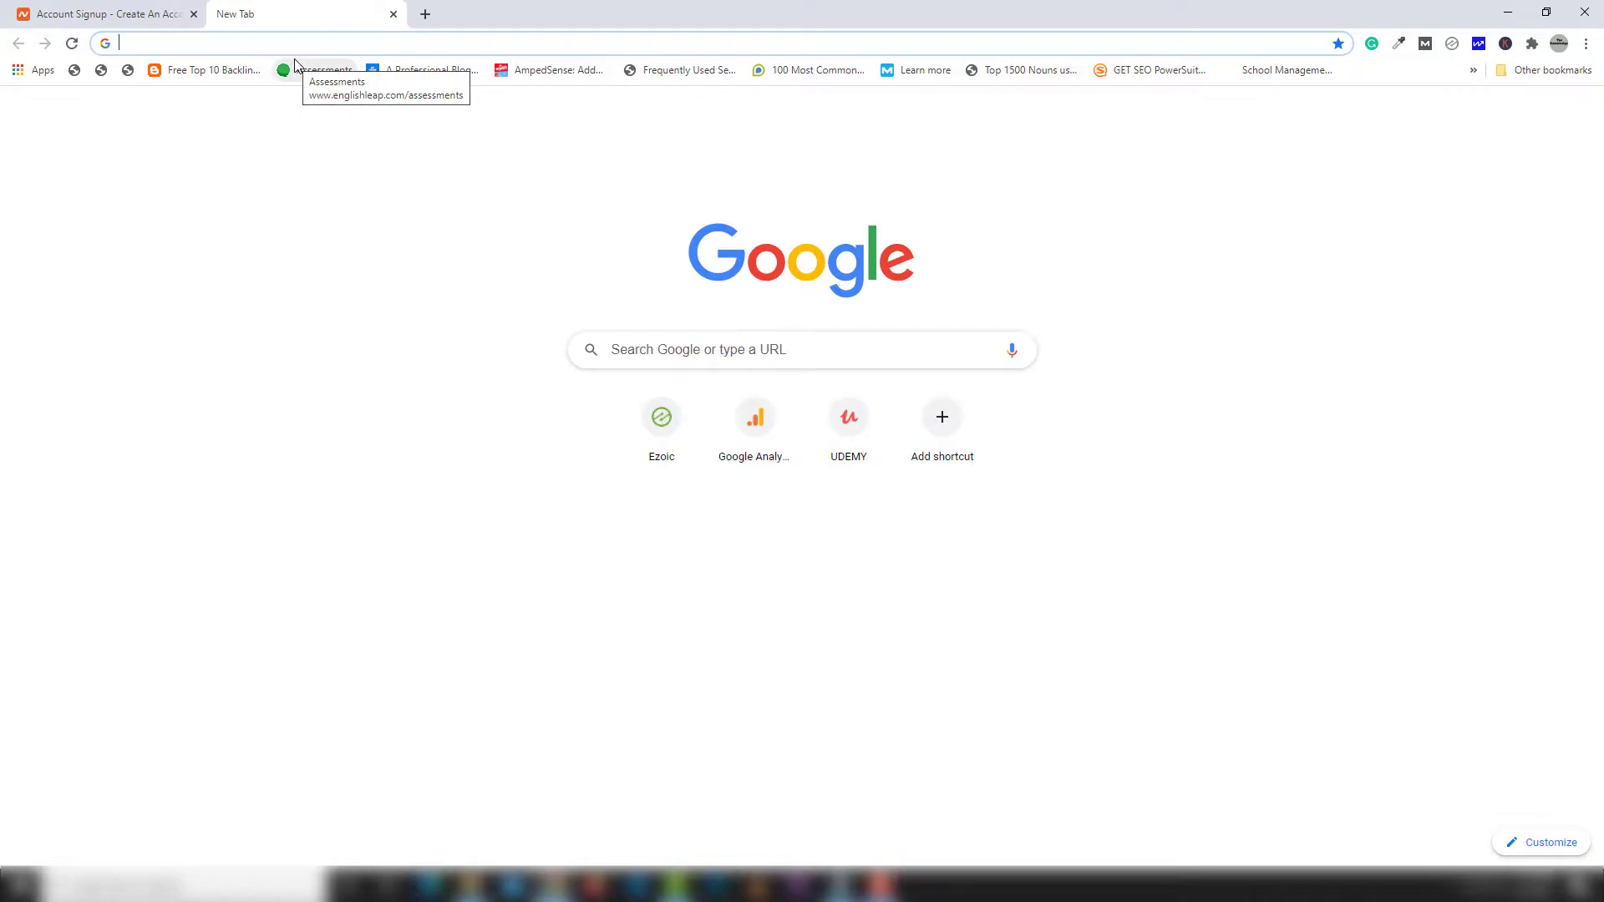
Search Google for 'strong password generator' and load passwordsgenerator.net, reloading after it fails.
{"action": "type", "text": "s"}
{"action": "key", "text": "BackSpace"}
{"action": "type", "text": "stronger password ge"}
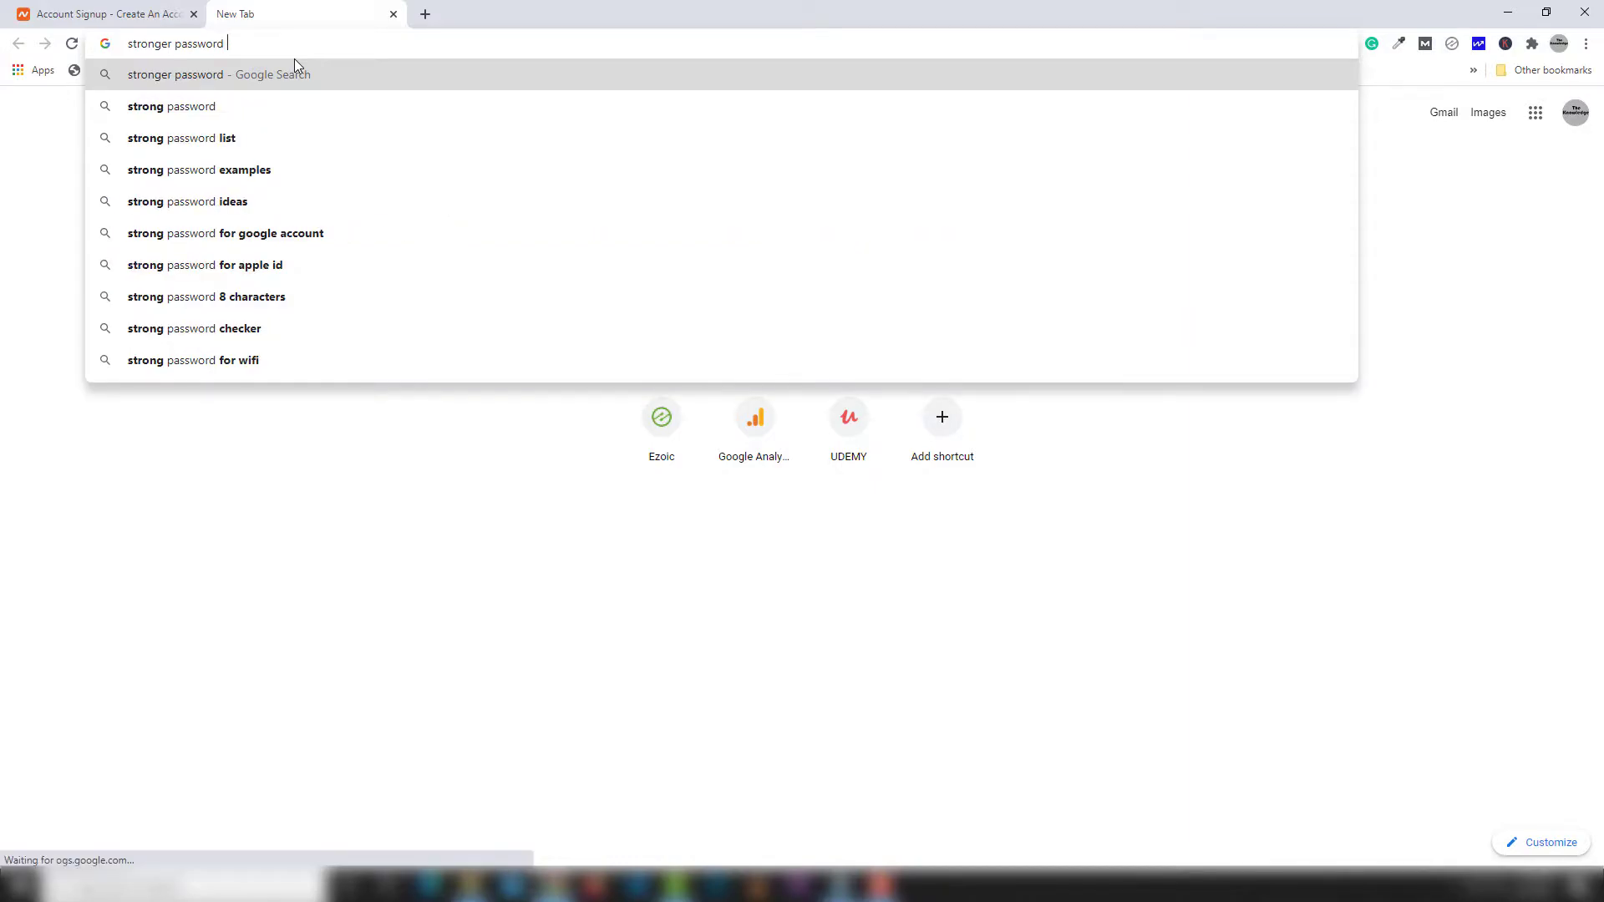
{"action": "key", "text": "Down"}
{"action": "key", "text": "Return"}
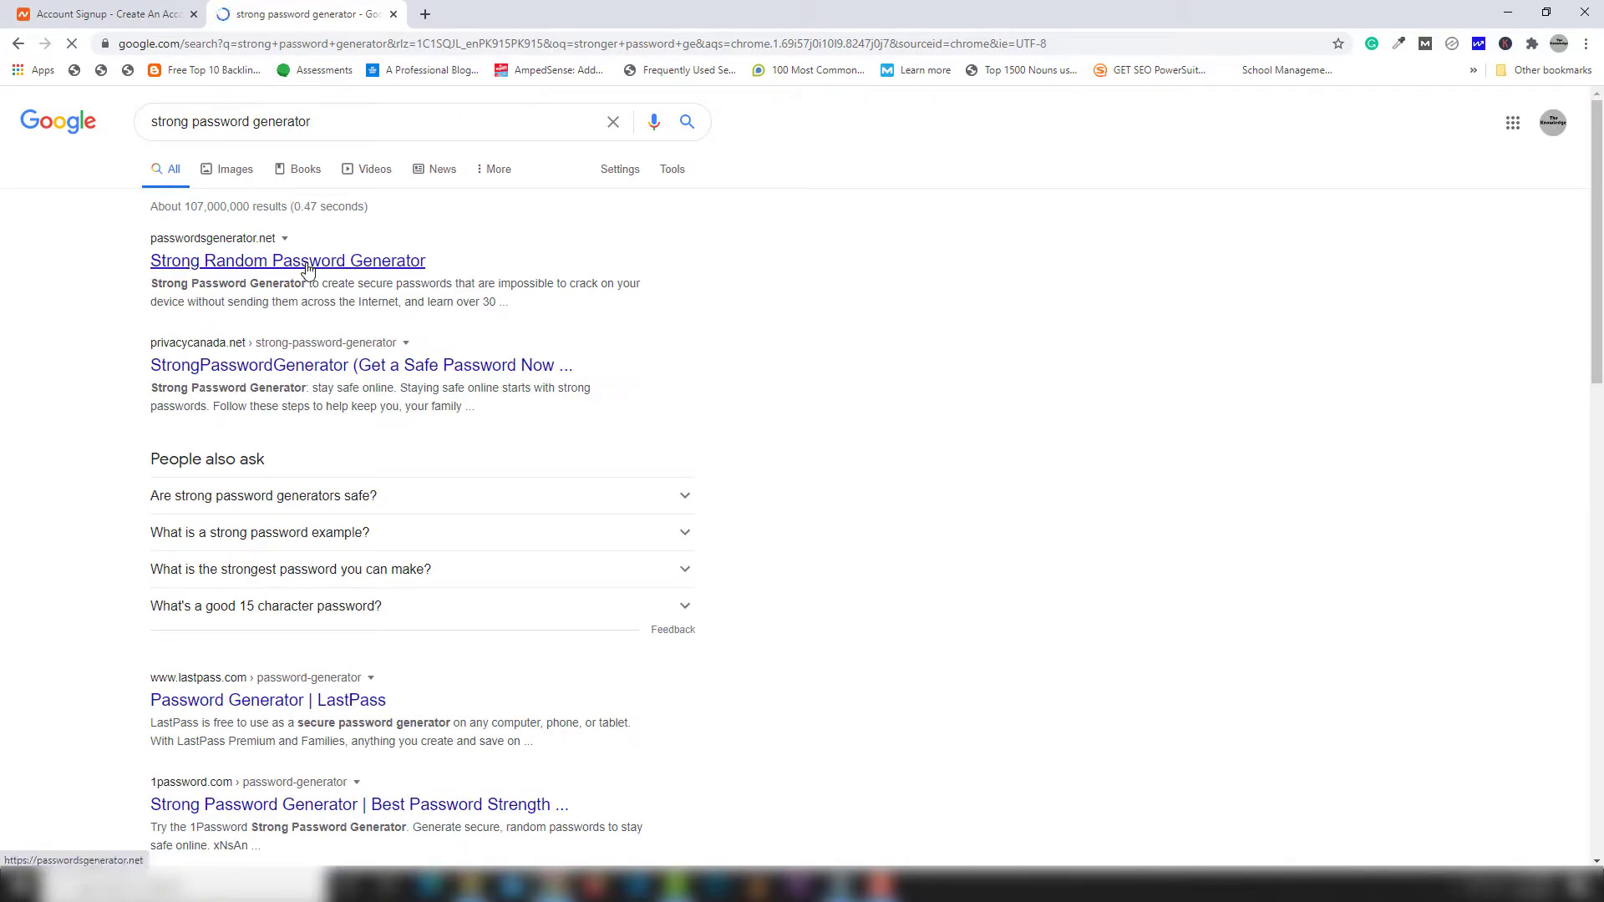
{"action": "left_click", "coordinate": [308, 267]}
{"action": "left_click", "coordinate": [300, 264]}
{"action": "key", "text": "F5"}
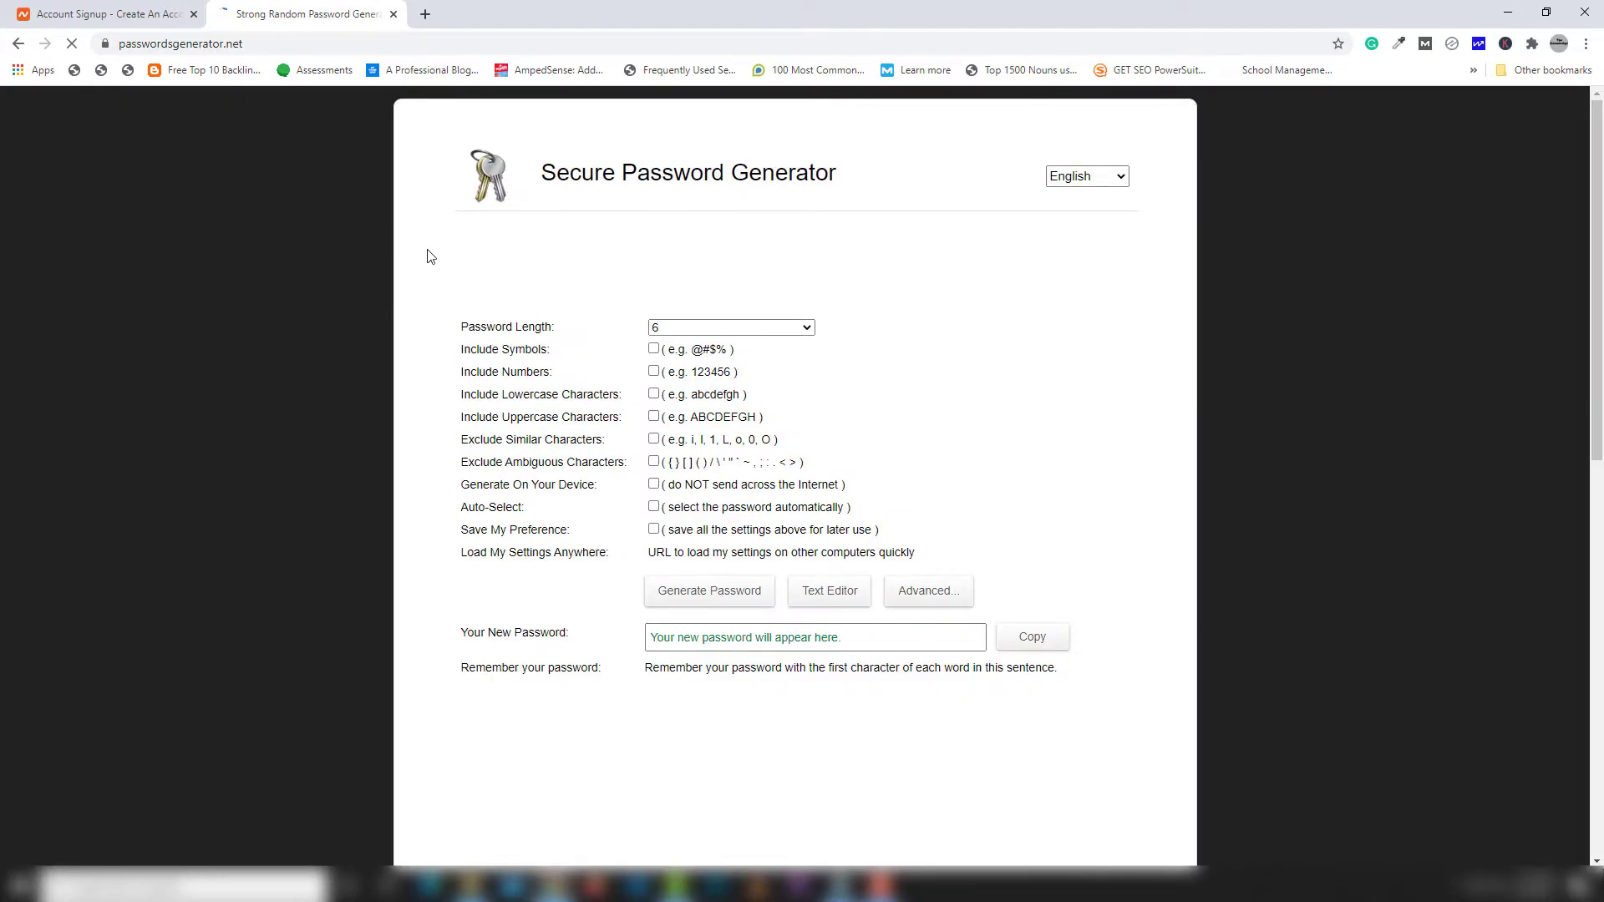
Set password length to 15 and tick symbols, numbers, lowercase, uppercase, and exclude similar/ambiguous characters.
{"action": "left_click", "coordinate": [724, 328]}
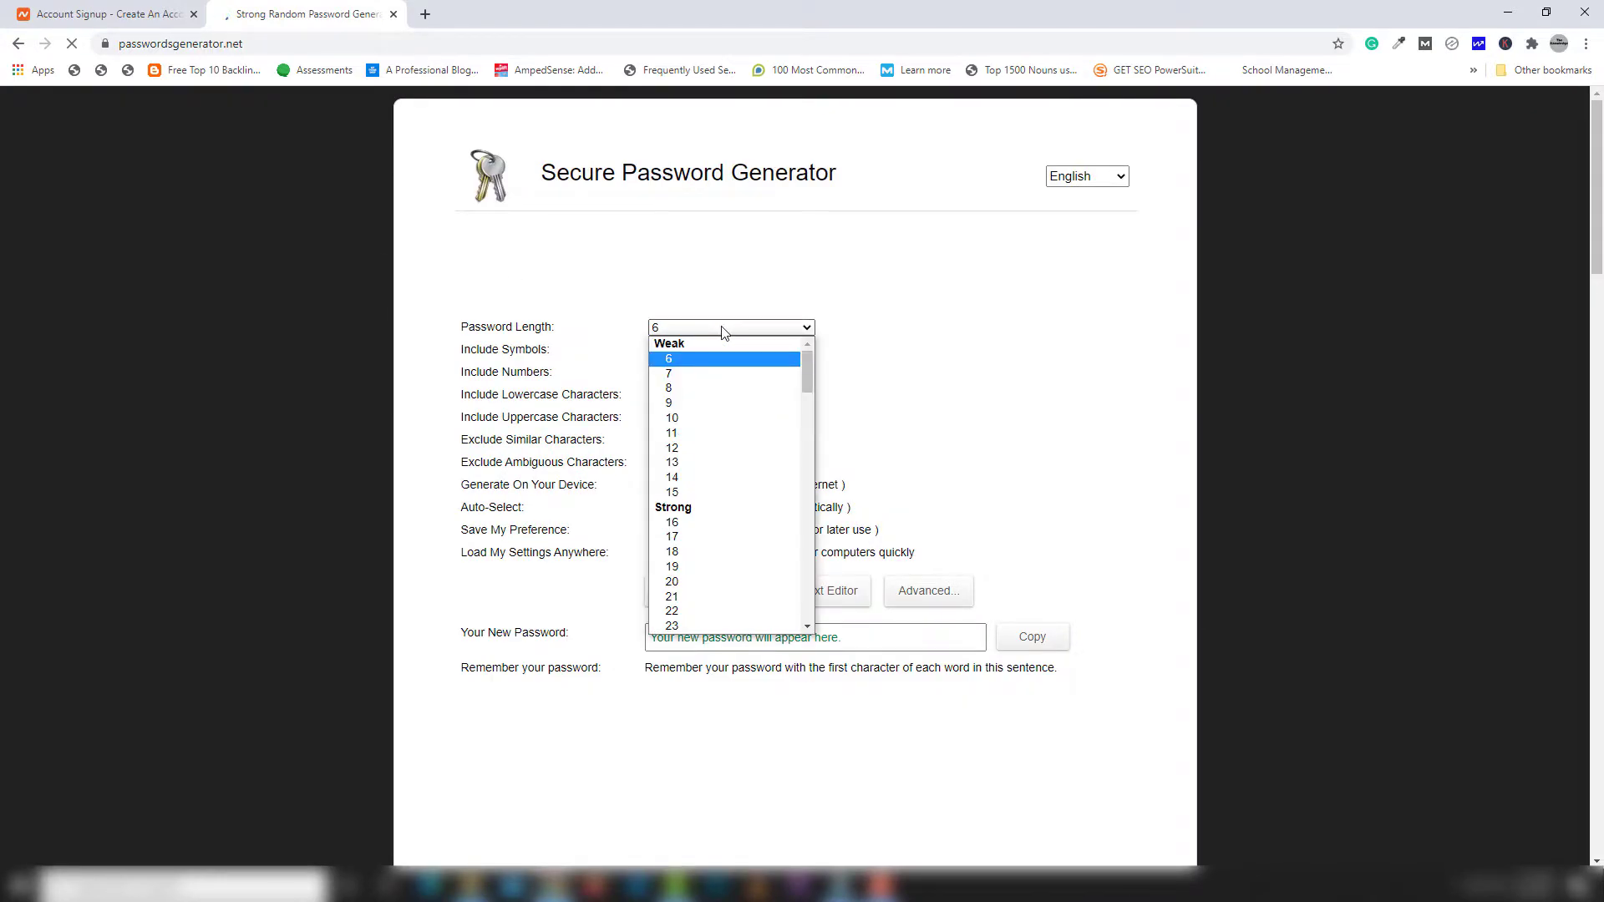
{"action": "left_click", "coordinate": [700, 494]}
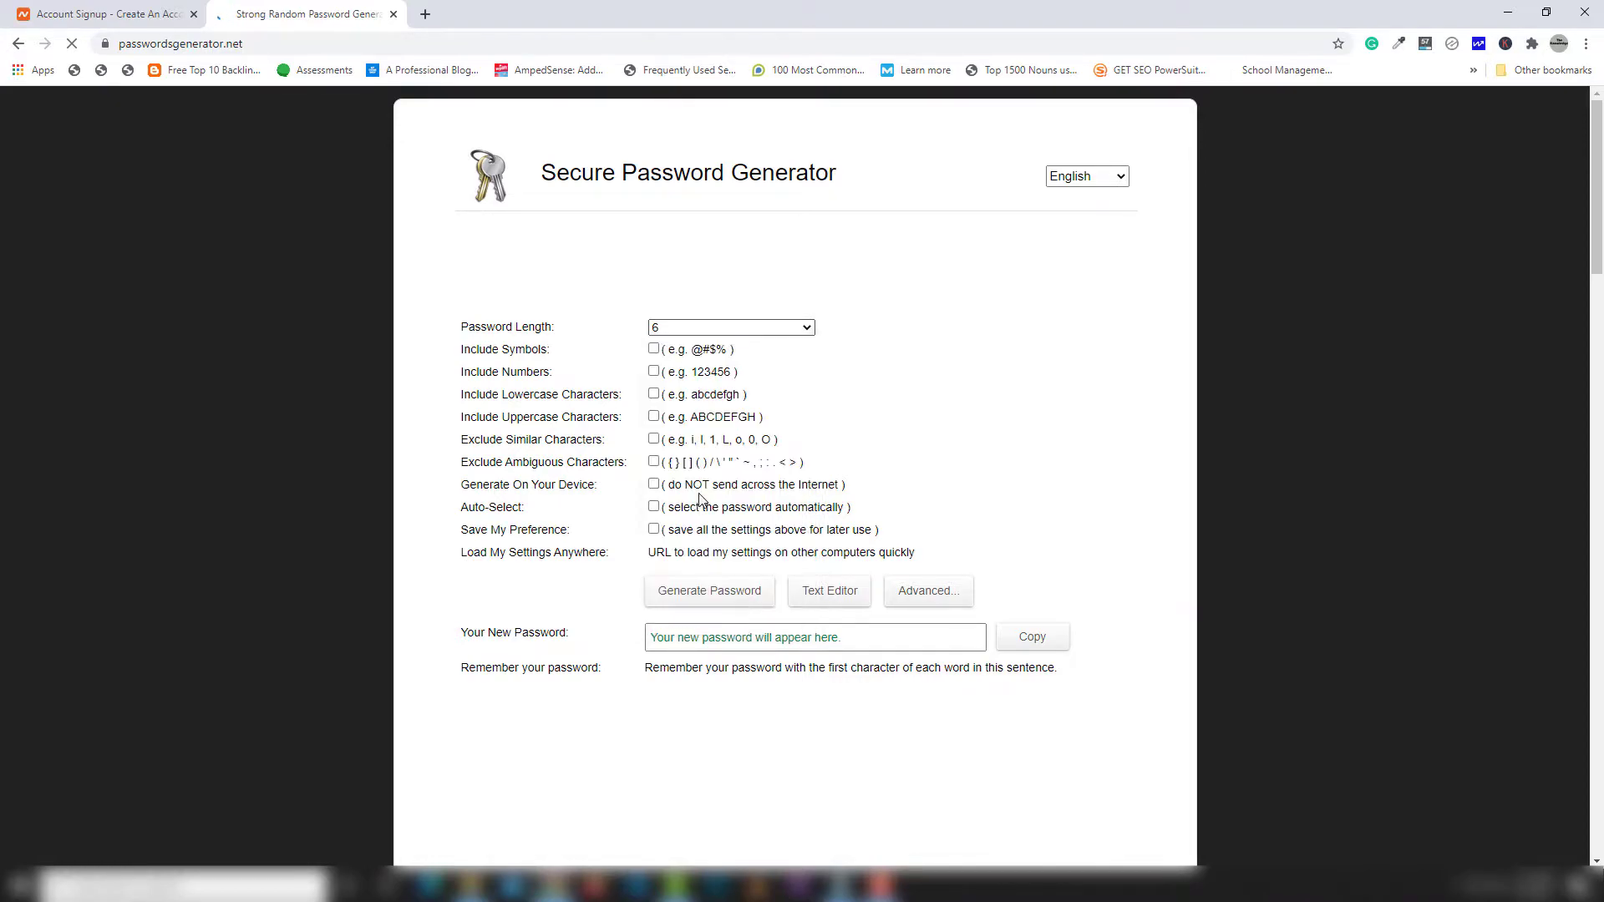
{"action": "left_click", "coordinate": [654, 350]}
{"action": "left_click", "coordinate": [655, 372]}
{"action": "left_click", "coordinate": [655, 395]}
{"action": "left_click", "coordinate": [655, 416]}
{"action": "left_click", "coordinate": [655, 440]}
{"action": "left_click", "coordinate": [655, 462]}
Tick generate-on-device, auto-select and save-settings, generate the password, then return to Namecheap.
{"action": "left_click", "coordinate": [655, 484]}
{"action": "left_click", "coordinate": [654, 507]}
{"action": "left_click", "coordinate": [654, 530]}
{"action": "left_click", "coordinate": [669, 591]}
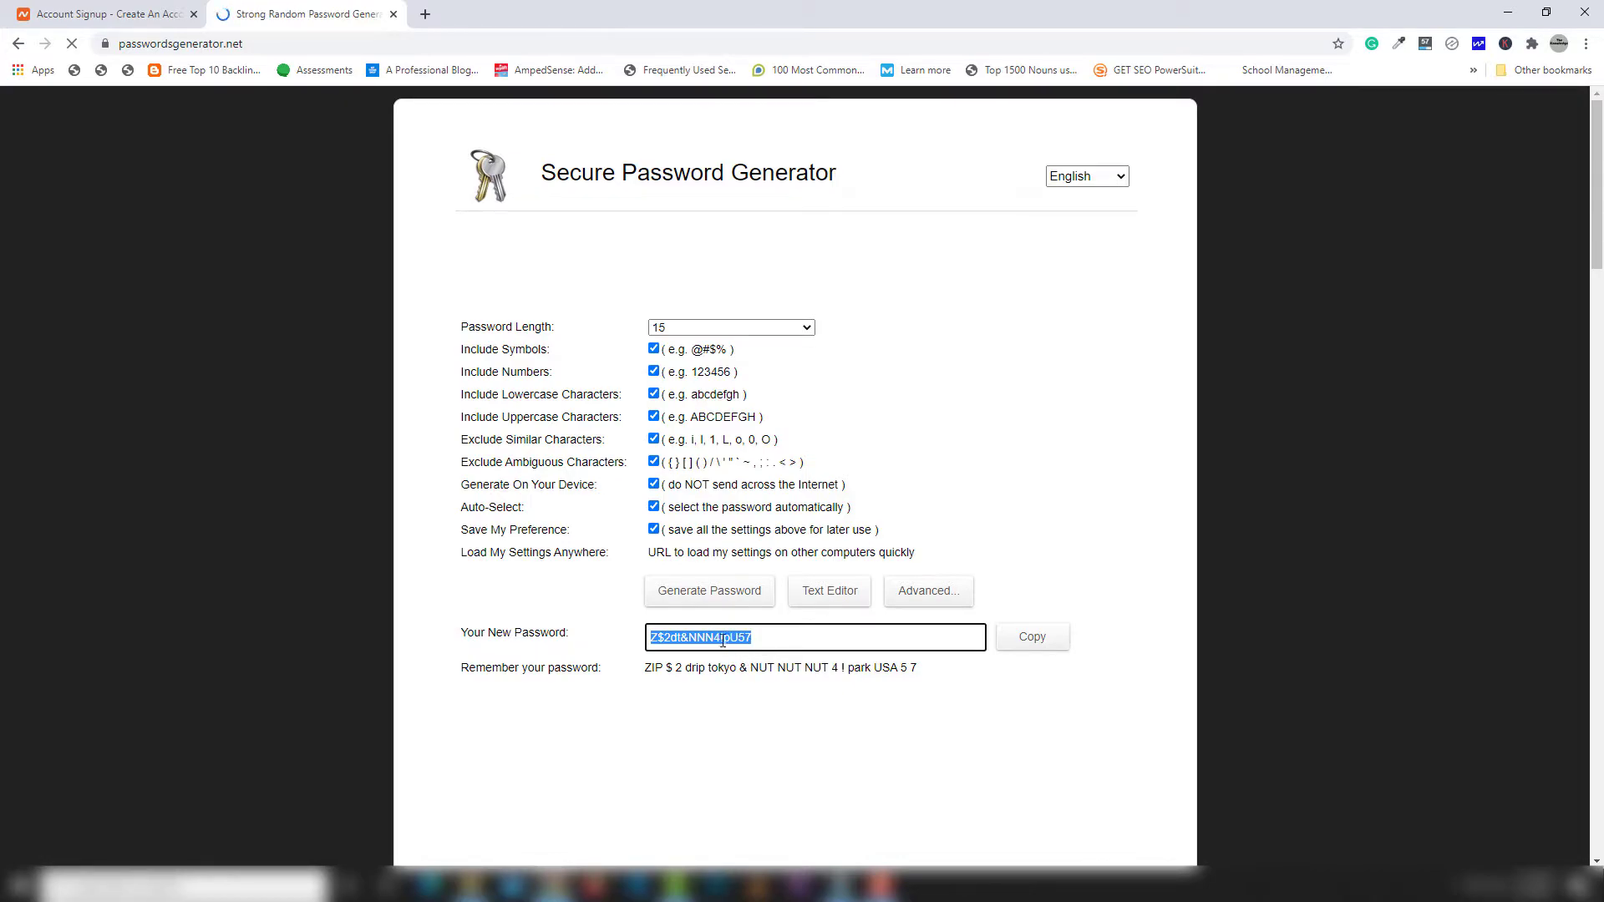
{"action": "left_click", "coordinate": [99, 14]}
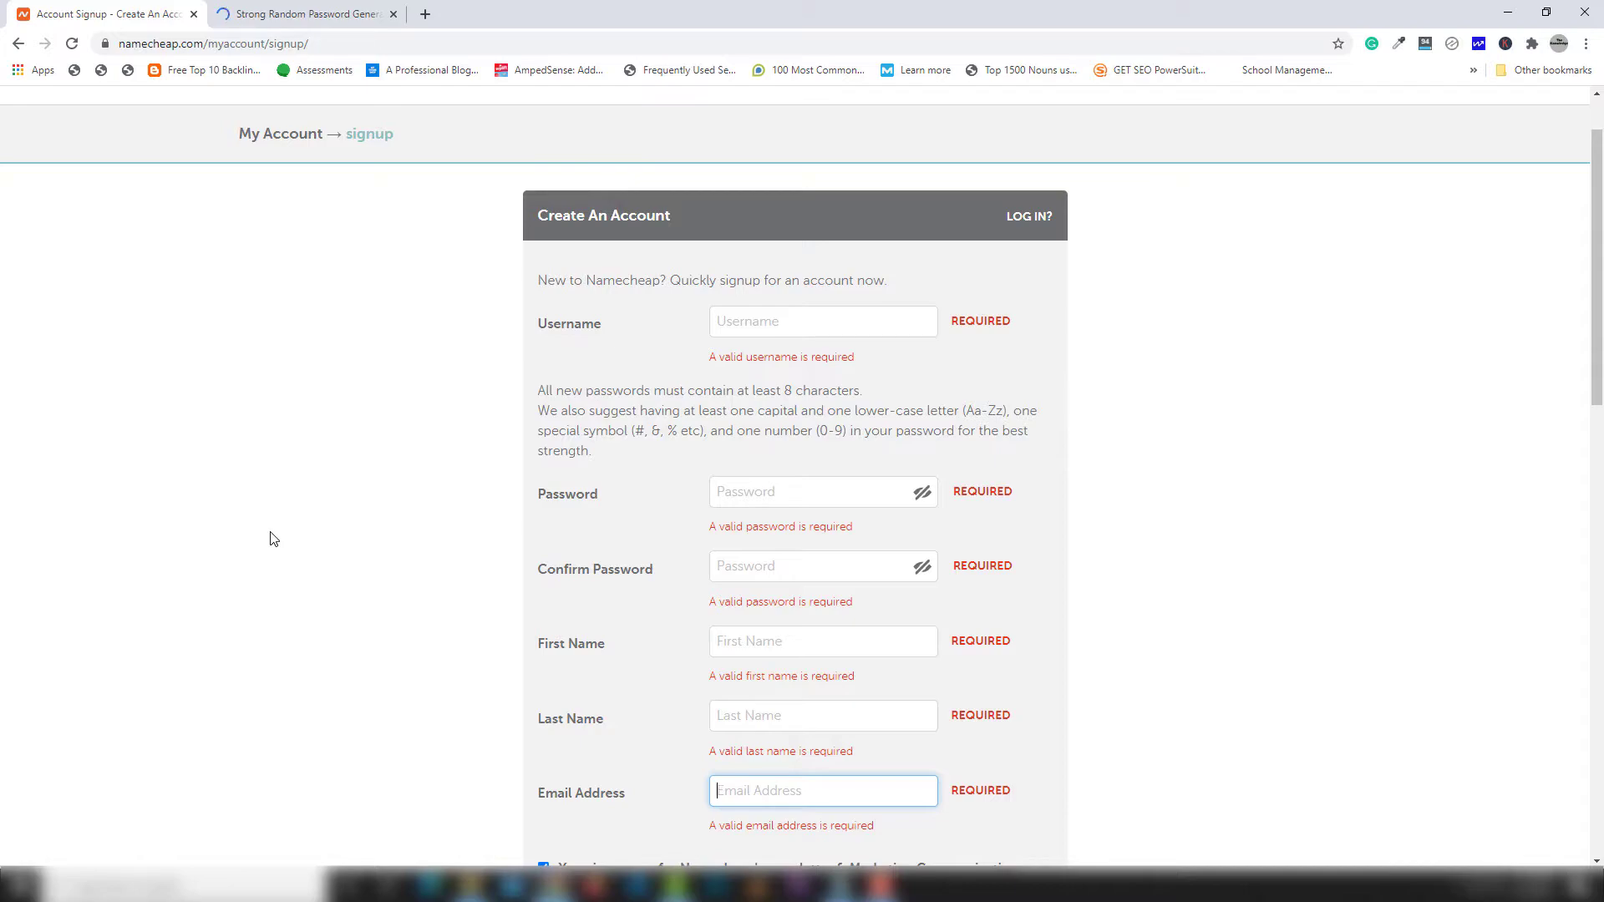
Sign in to the existing Namecheap account through the SIGN IN dropdown.
{"action": "scroll", "coordinate": [270, 539], "scroll_direction": "up", "scroll_amount": 1}
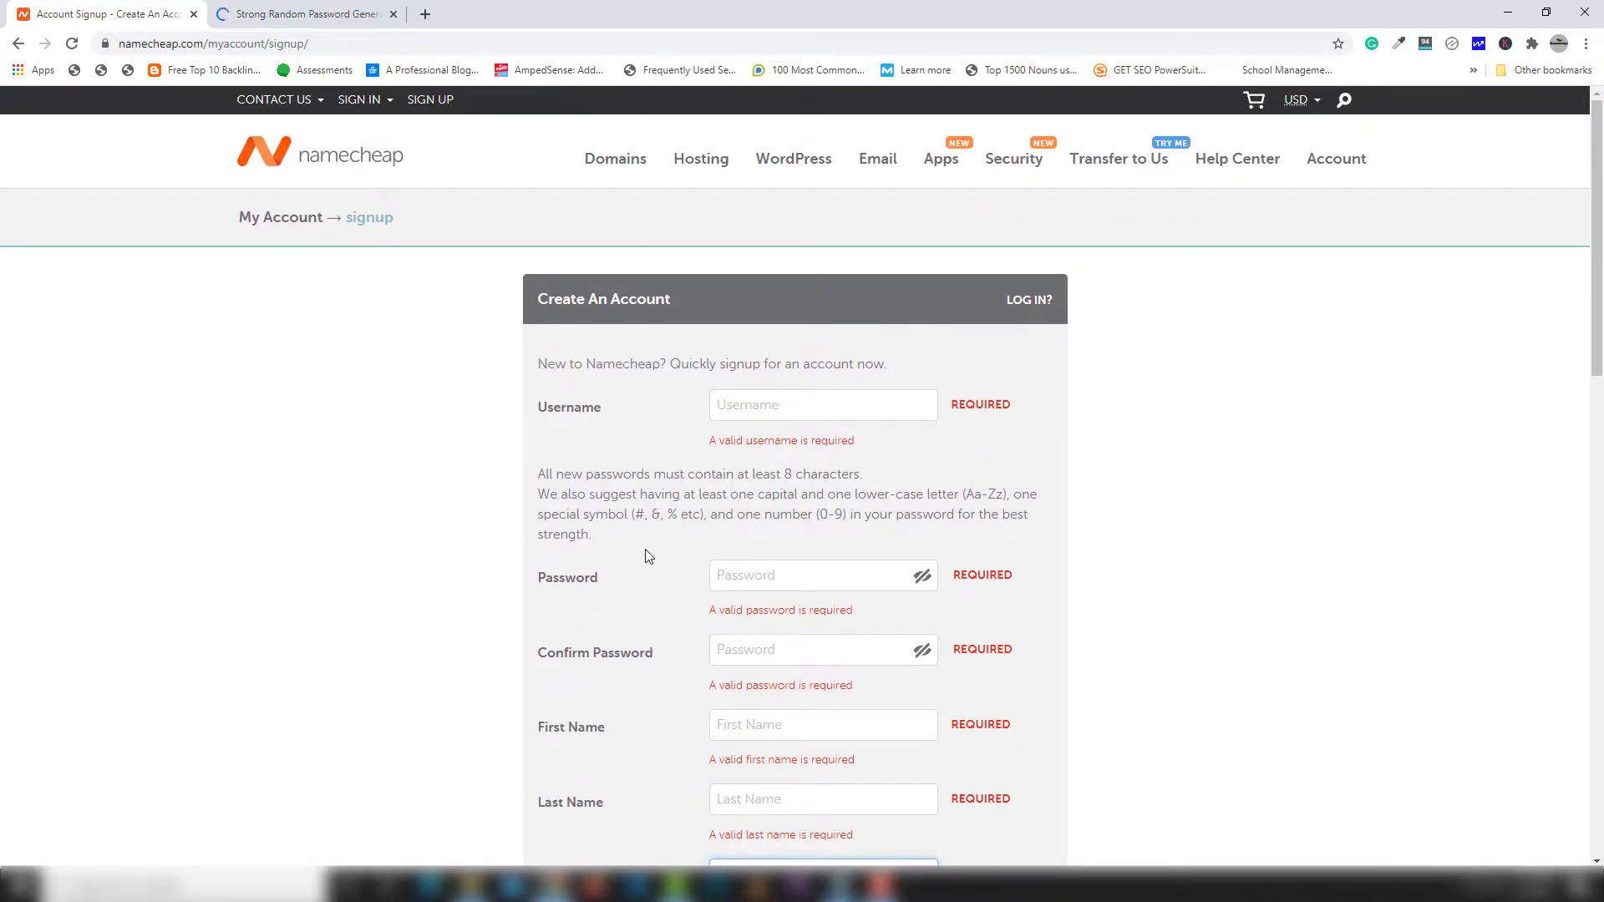
{"action": "scroll", "coordinate": [661, 560], "scroll_direction": "down", "scroll_amount": 6}
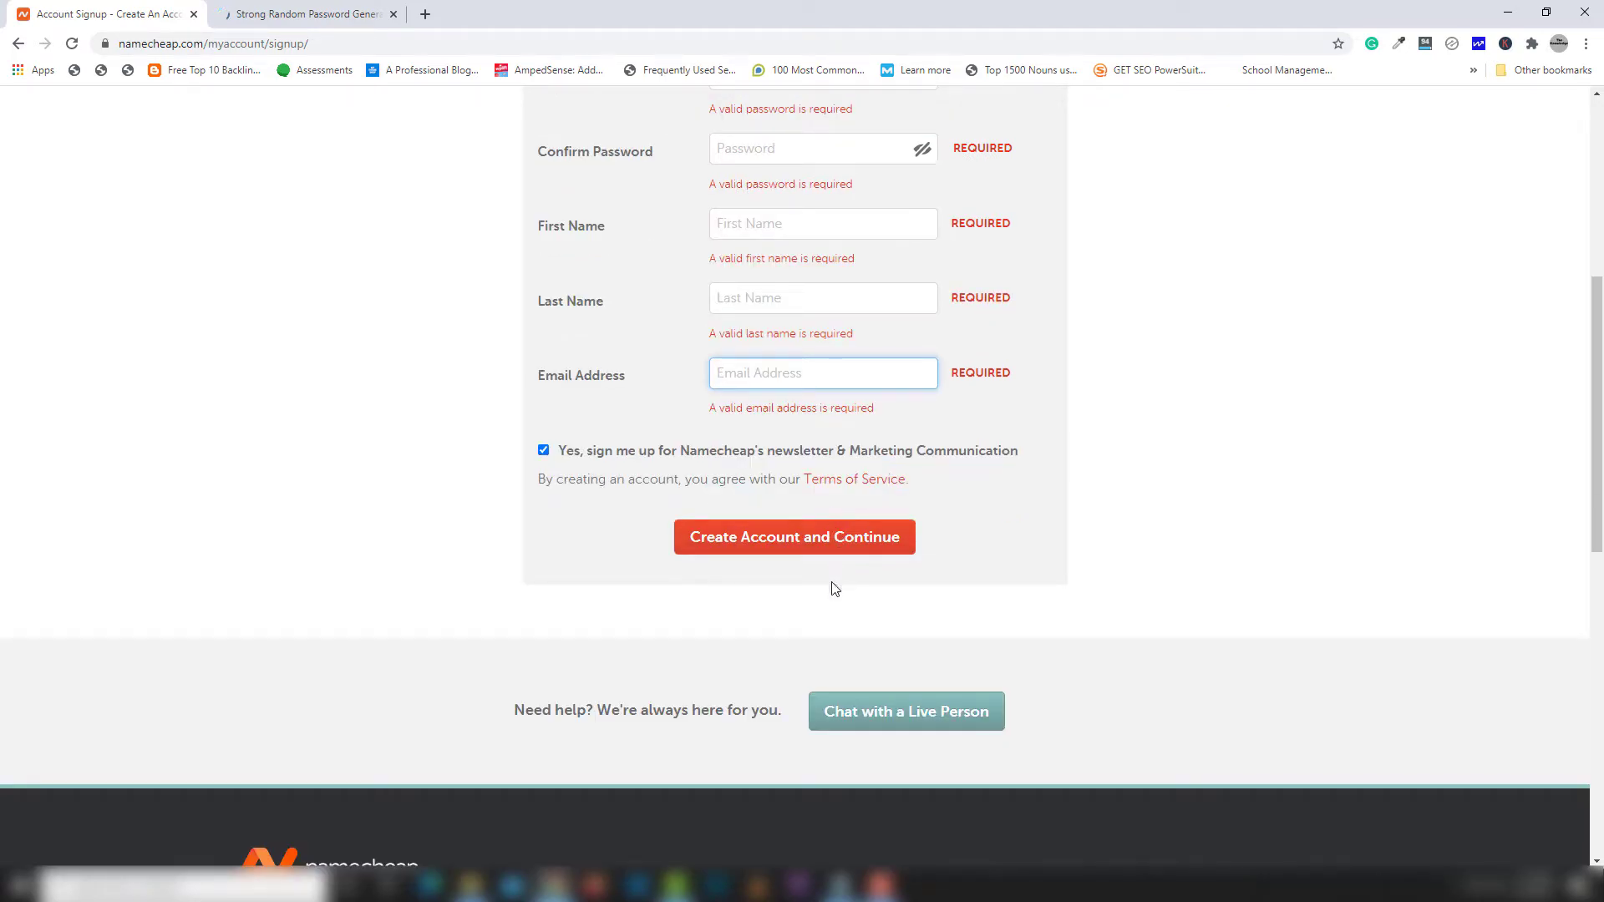
{"action": "scroll", "coordinate": [817, 568], "scroll_direction": "up", "scroll_amount": 6}
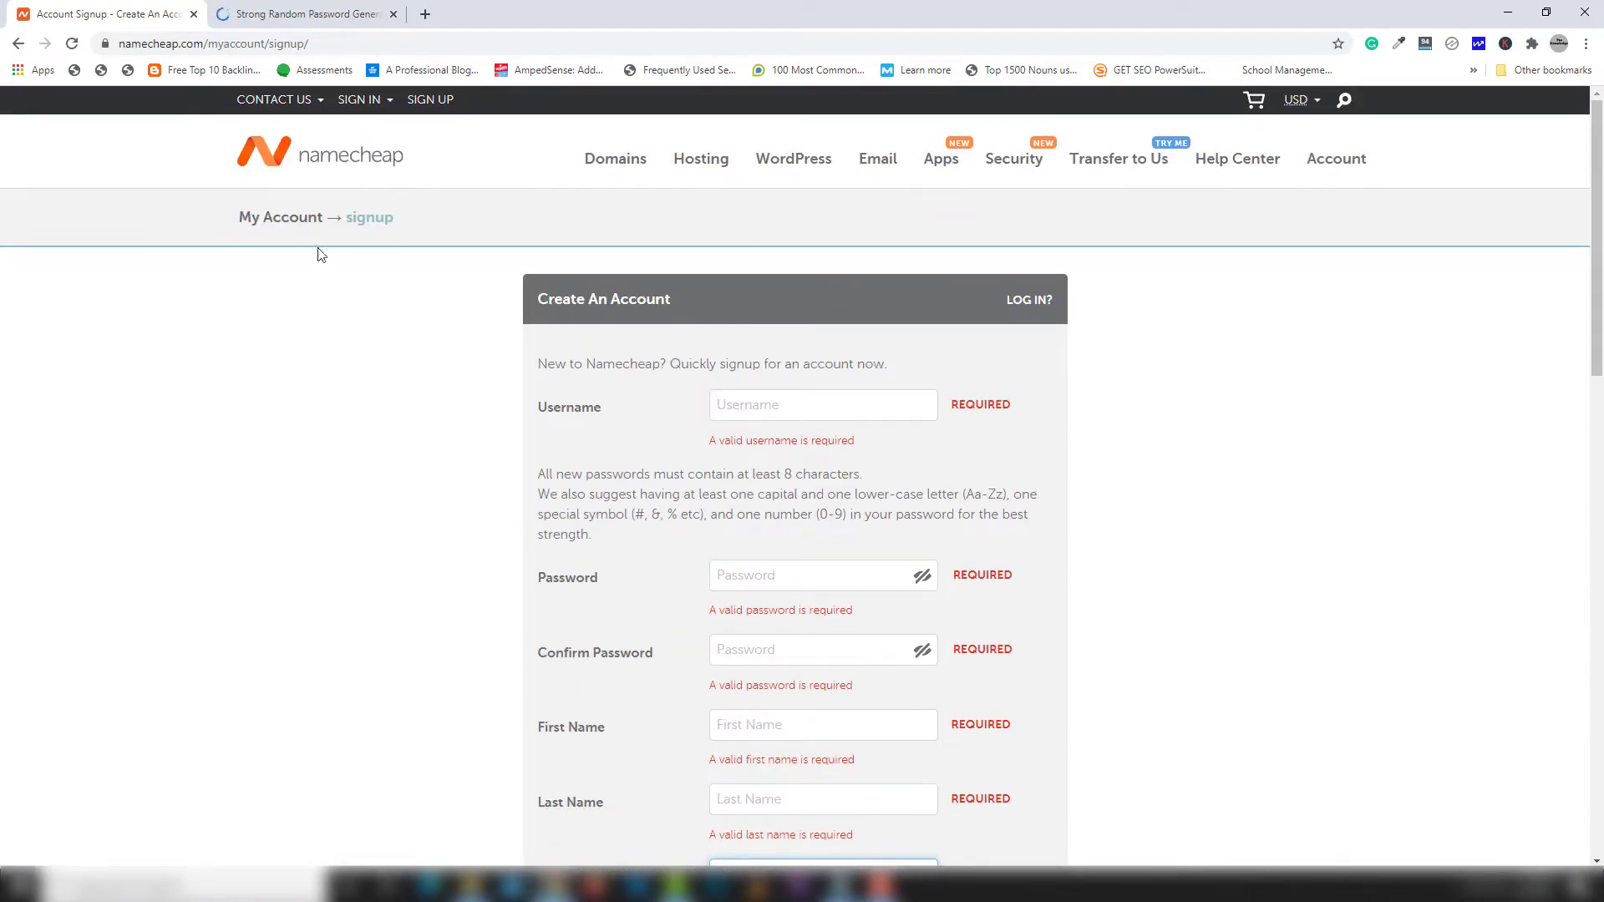
{"action": "mouse_move", "coordinate": [368, 101]}
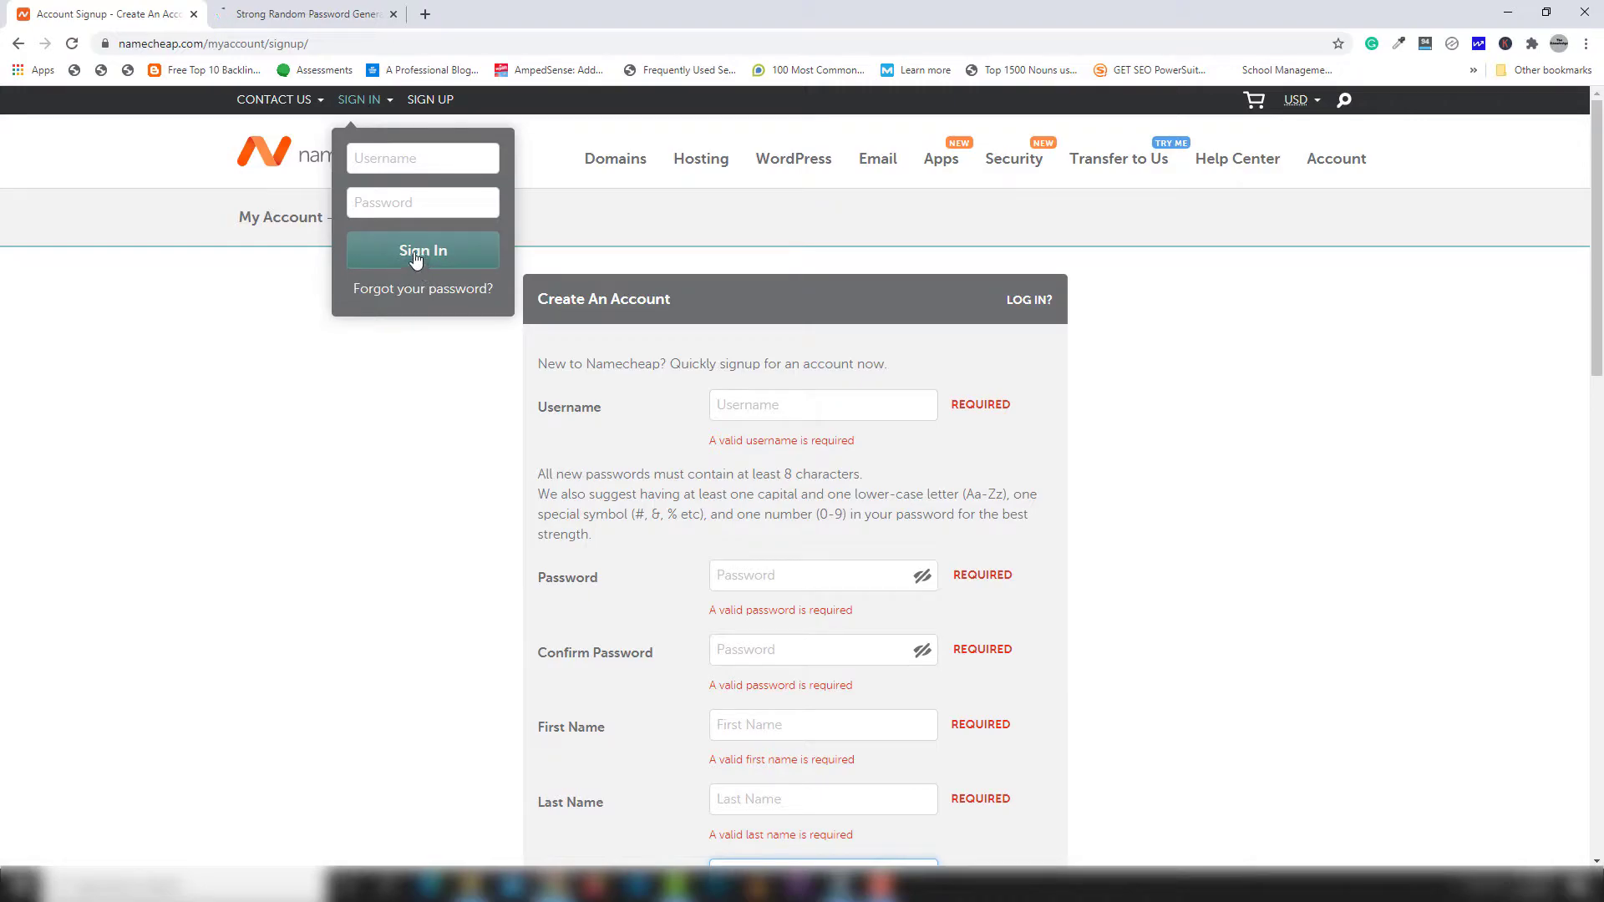
{"action": "left_click", "coordinate": [402, 163]}
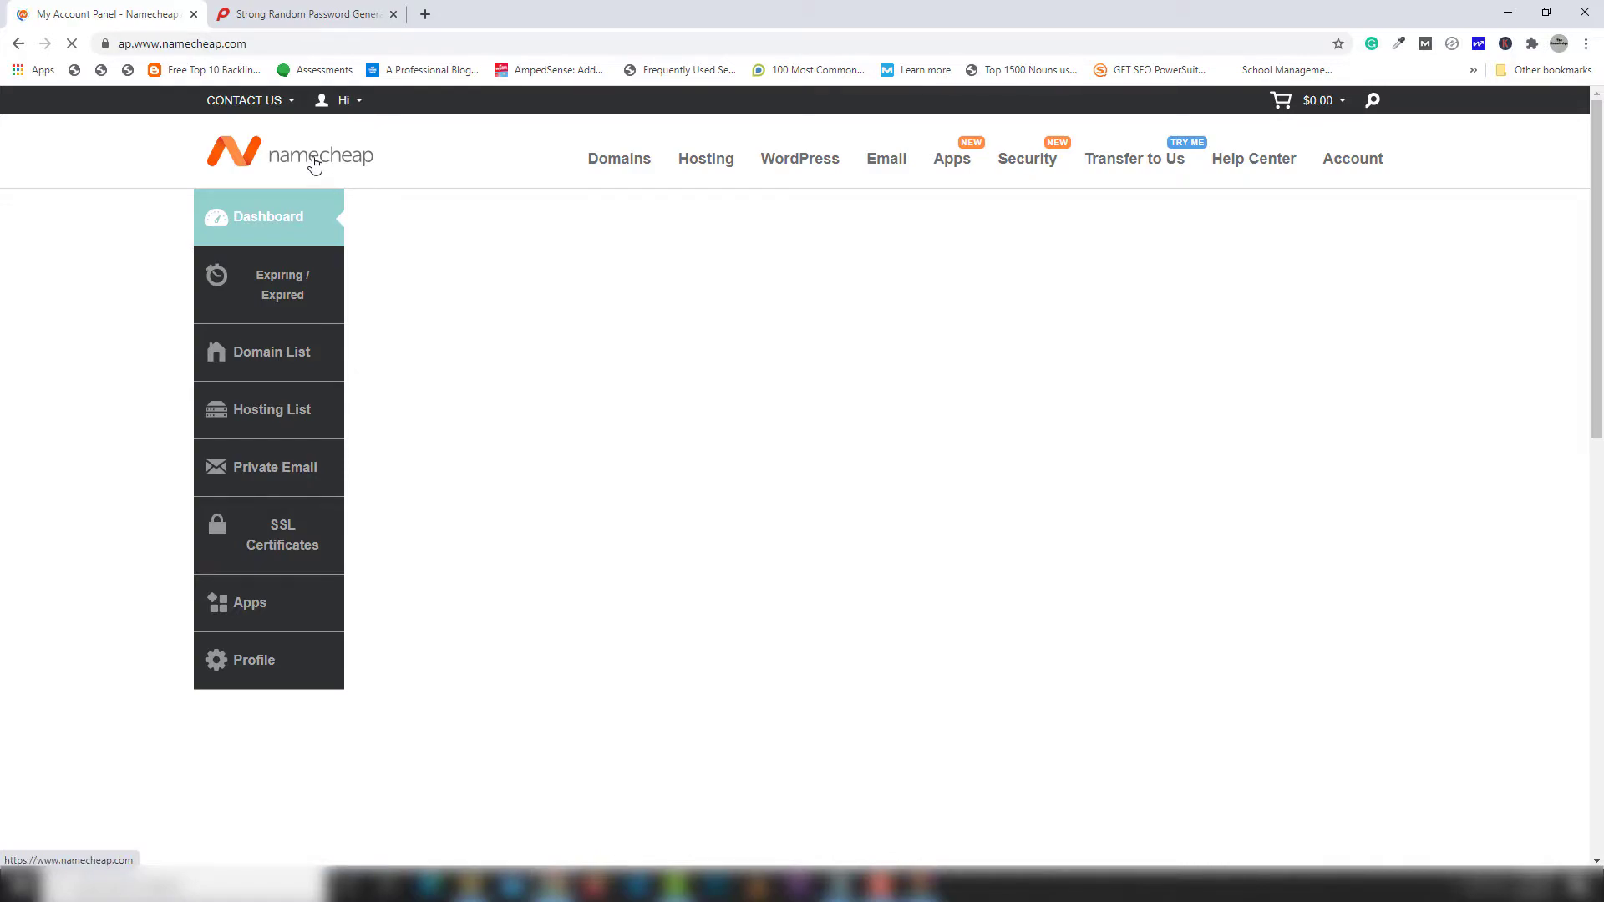
Go back to the Namecheap homepage via the logo.
{"action": "left_click", "coordinate": [257, 159]}
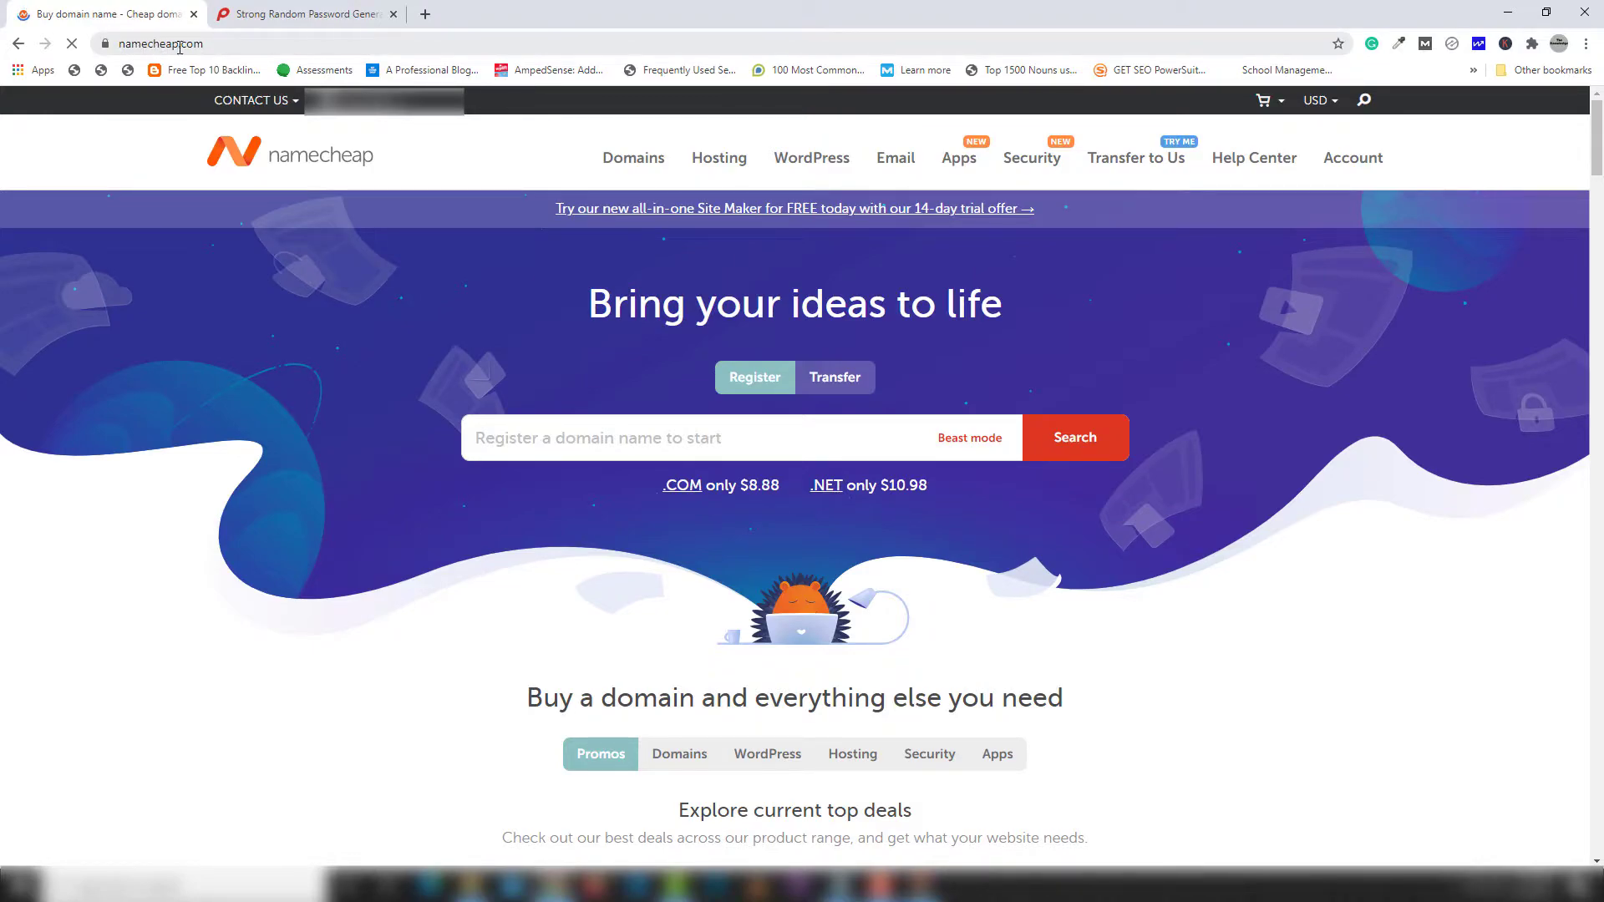
Close the password generator tab and search Namecheap for babysamaan.com, fixing the typos.
{"action": "left_click", "coordinate": [393, 15]}
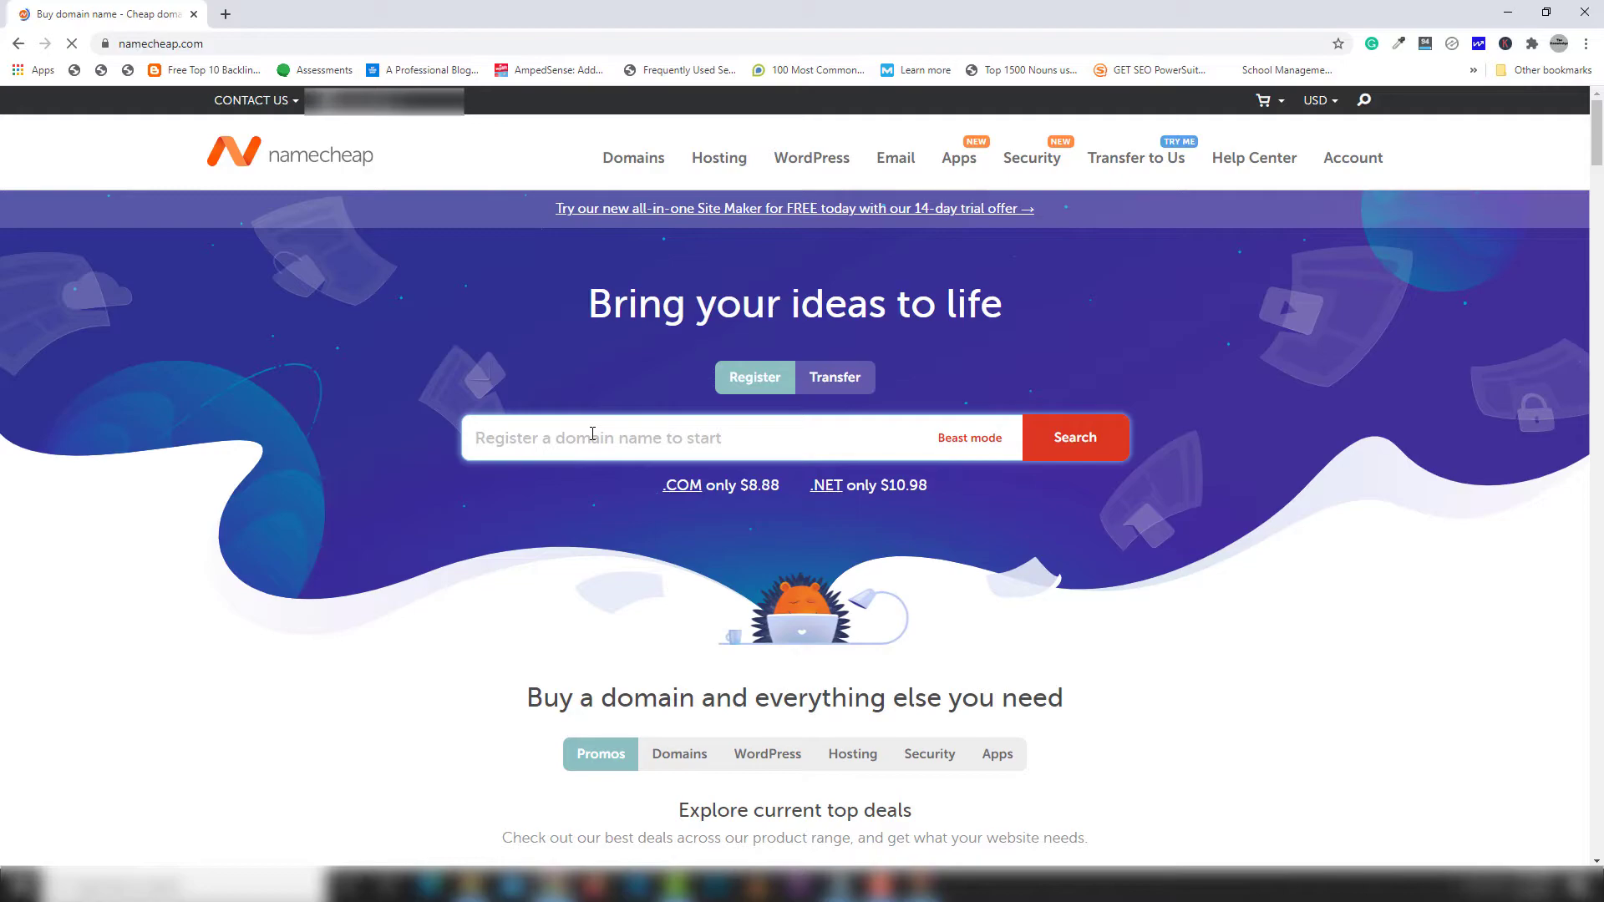
{"action": "type", "text": "baba"}
{"action": "type", "text": "ysmaan"}
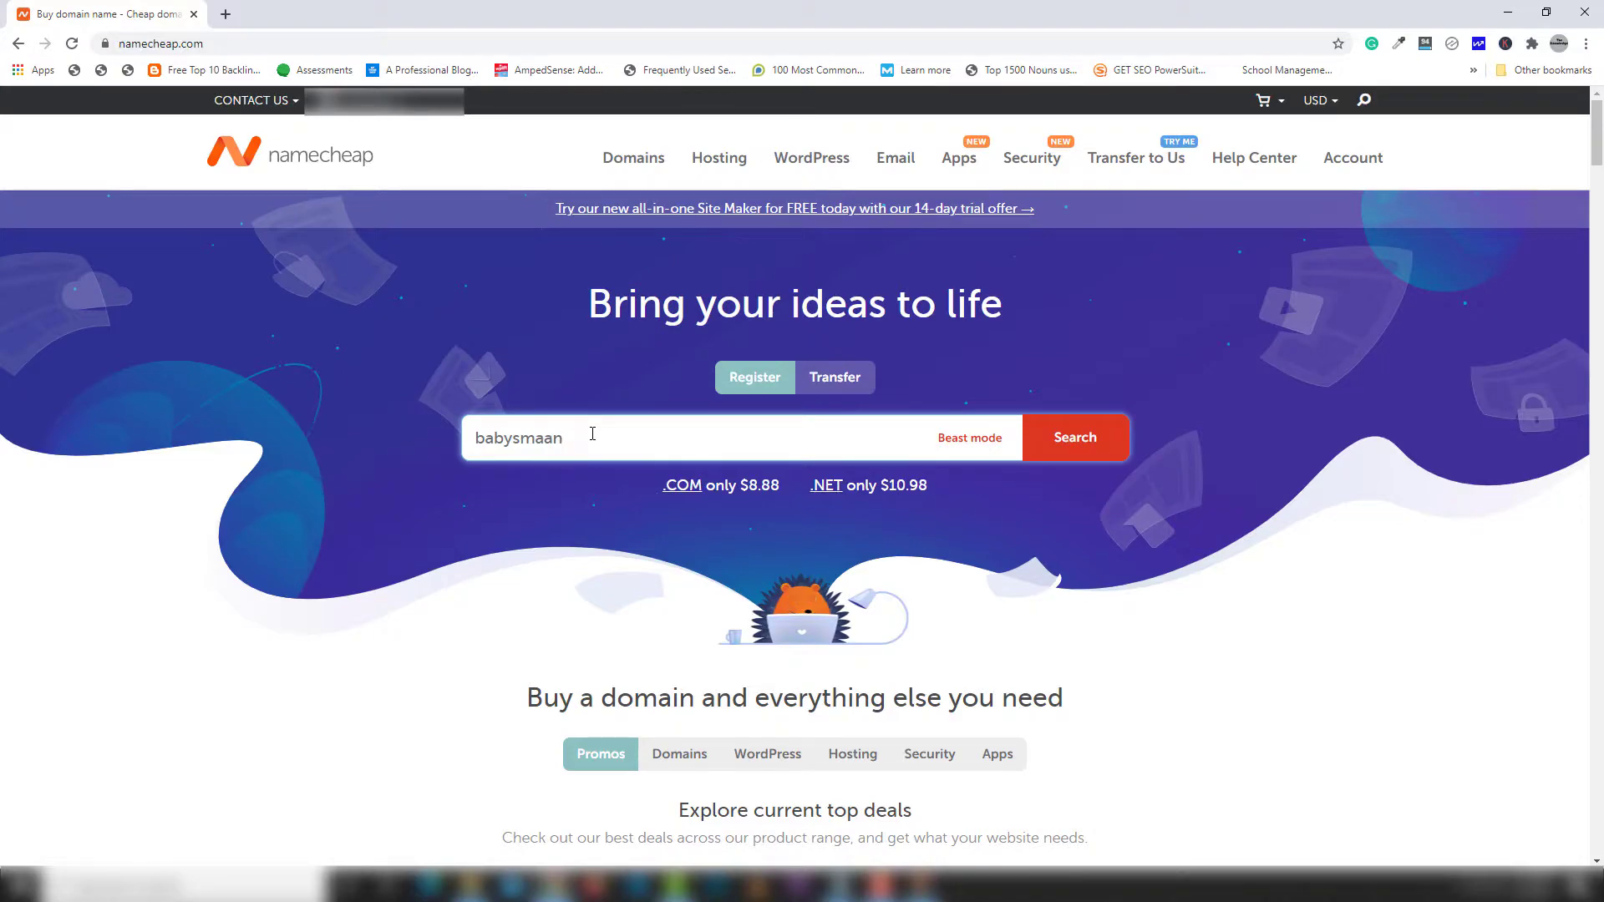
{"action": "left_click_drag", "start_coordinate": [517, 439], "coordinate": [619, 451]}
{"action": "key", "text": "BackSpace"}
{"action": "key", "text": "BackSpace"}
{"action": "type", "text": "ay"}
{"action": "key", "text": "Delete"}
{"action": "type", "text": "smaan"}
{"action": "key", "text": "BackSpace"}
{"action": "key", "text": "BackSpace"}
{"action": "key", "text": "BackSpace"}
{"action": "key", "text": "BackSpace"}
{"action": "type", "text": "amaan.com"}
{"action": "left_click", "coordinate": [1086, 456]}
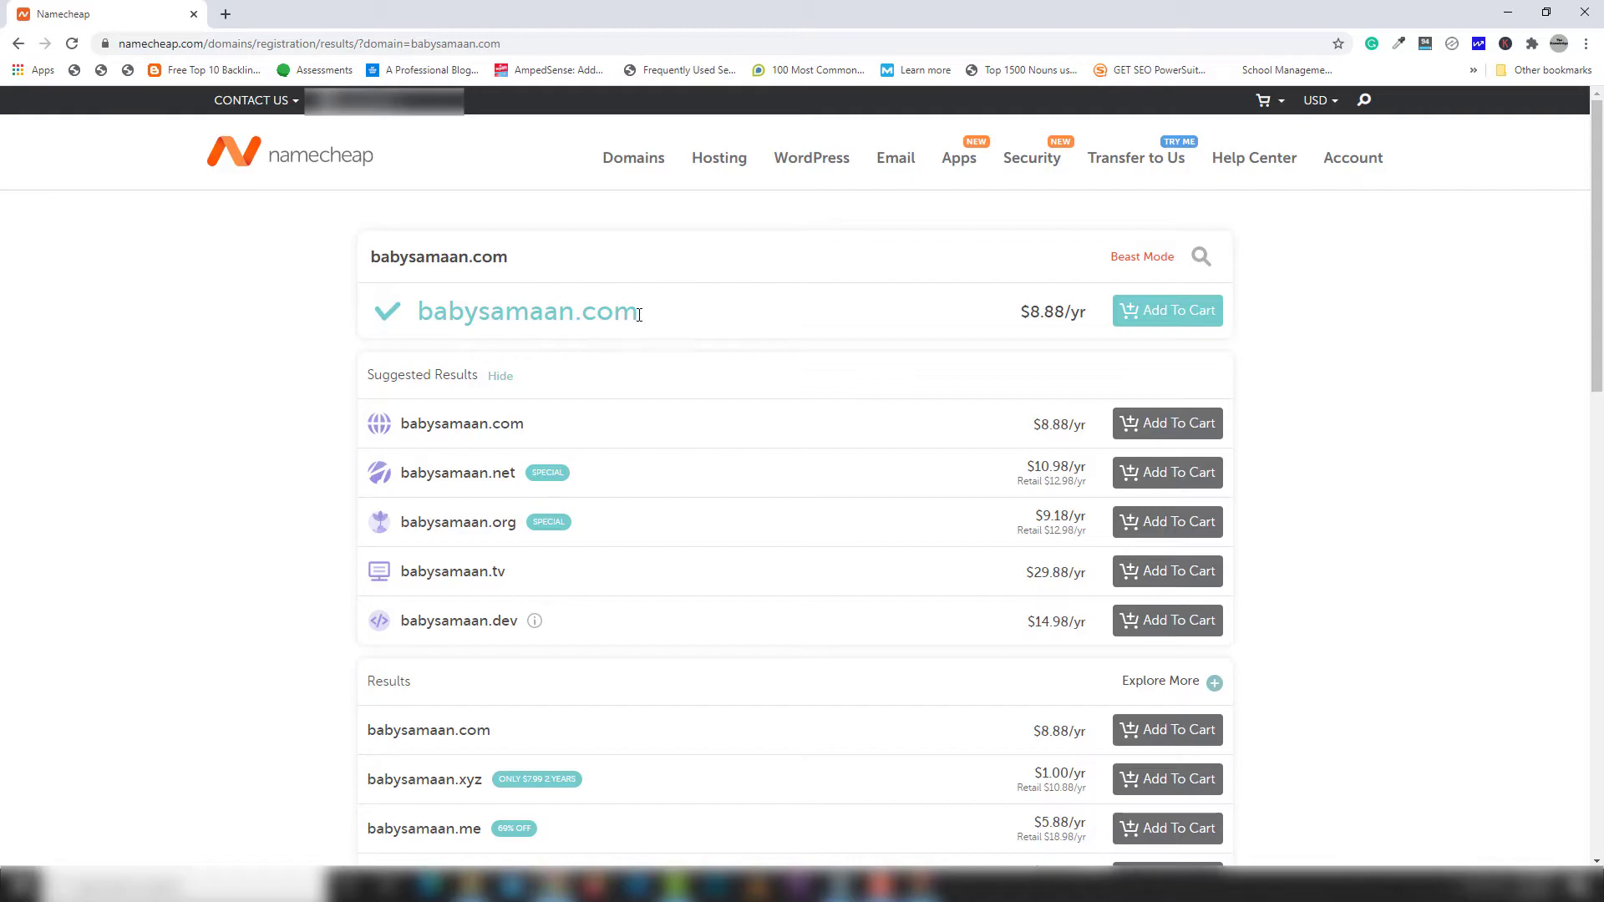
Add babysamaan.com at $8.88/yr to the cart, dismiss the notice, and go to View Cart.
{"action": "left_click_drag", "start_coordinate": [657, 322], "coordinate": [415, 311]}
{"action": "left_click", "coordinate": [496, 315]}
{"action": "left_click", "coordinate": [1165, 316]}
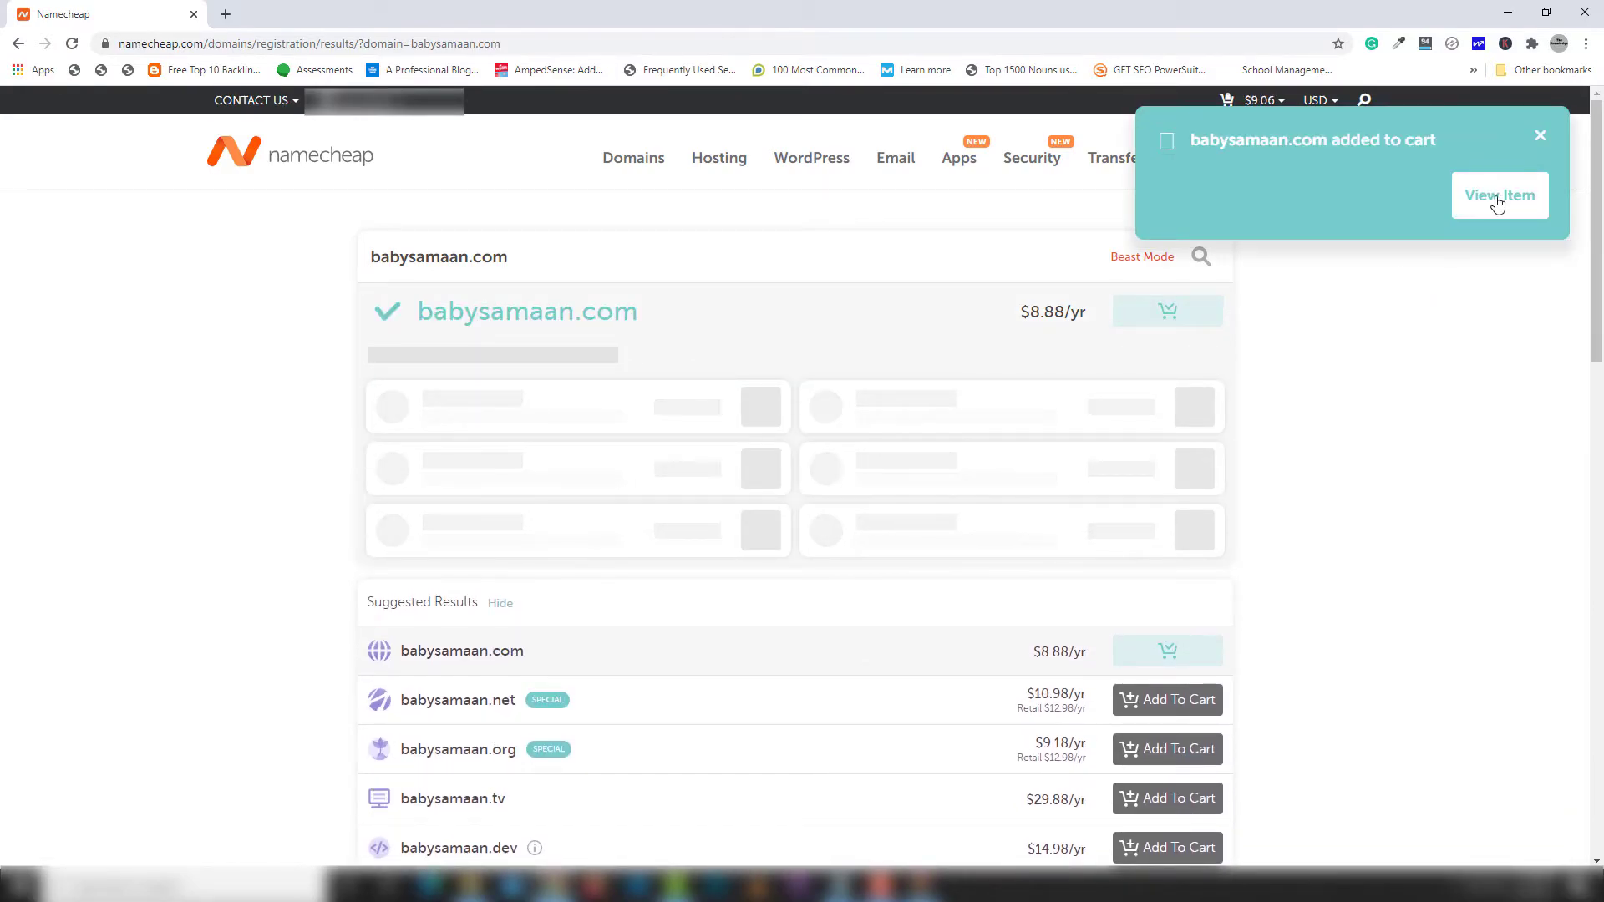
{"action": "left_click", "coordinate": [1498, 197]}
{"action": "mouse_move", "coordinate": [1257, 102]}
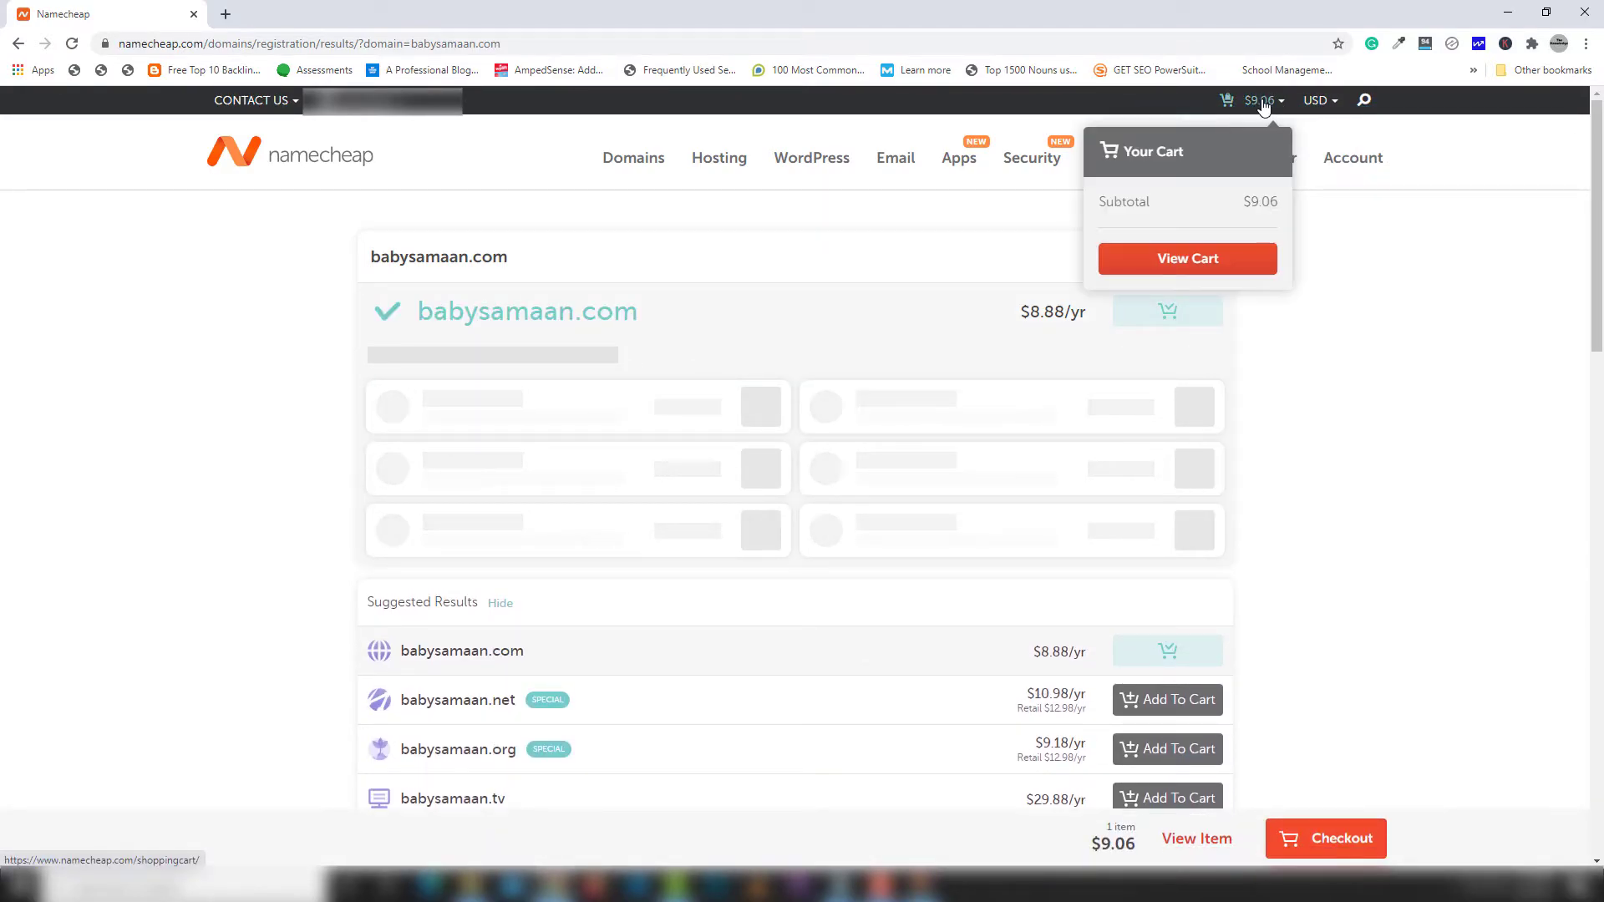
{"action": "left_click", "coordinate": [1180, 265]}
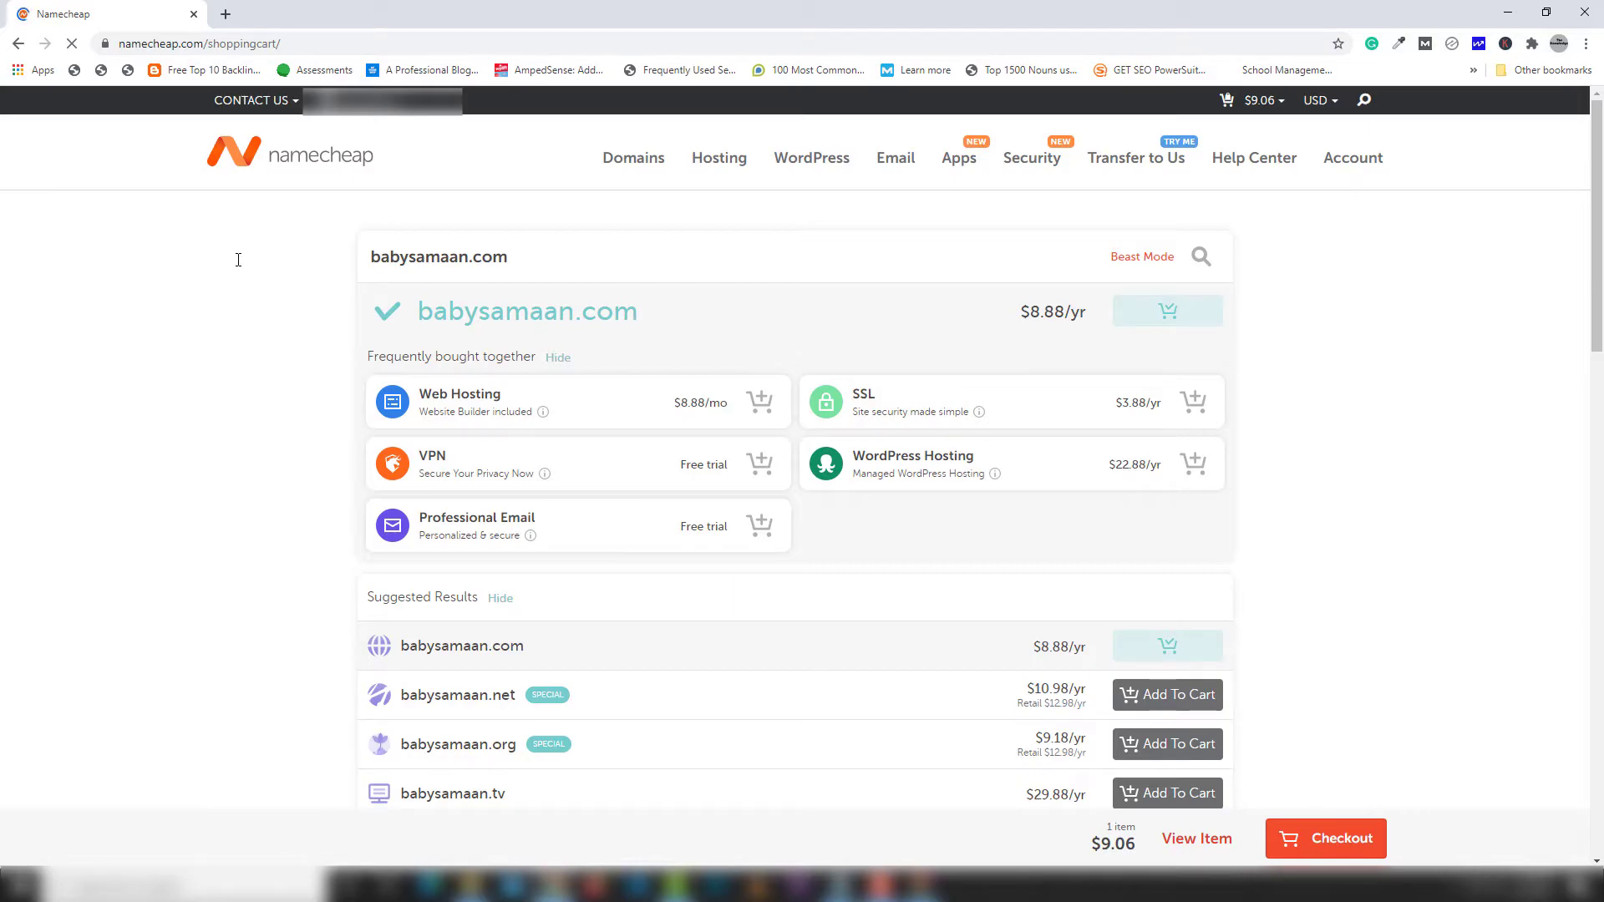
Search Google for 'namecheap coupon code' in a new tab, then return to the cart tab.
{"action": "left_click", "coordinate": [225, 13]}
{"action": "left_click", "coordinate": [37, 7]}
{"action": "left_click", "coordinate": [284, 14]}
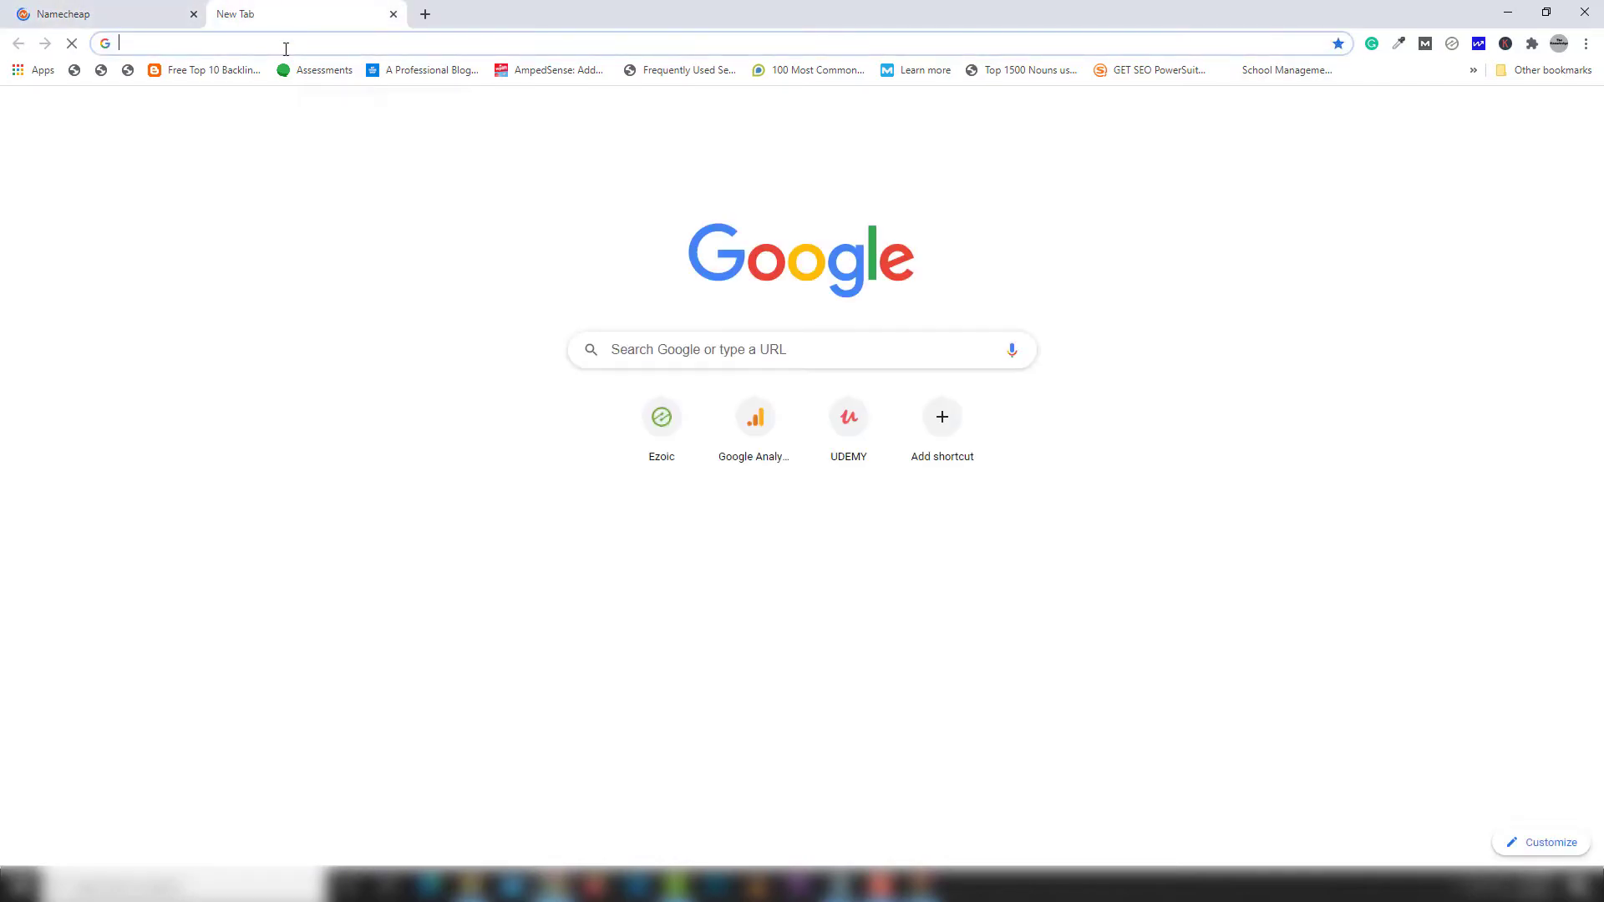
{"action": "type", "text": "neam"}
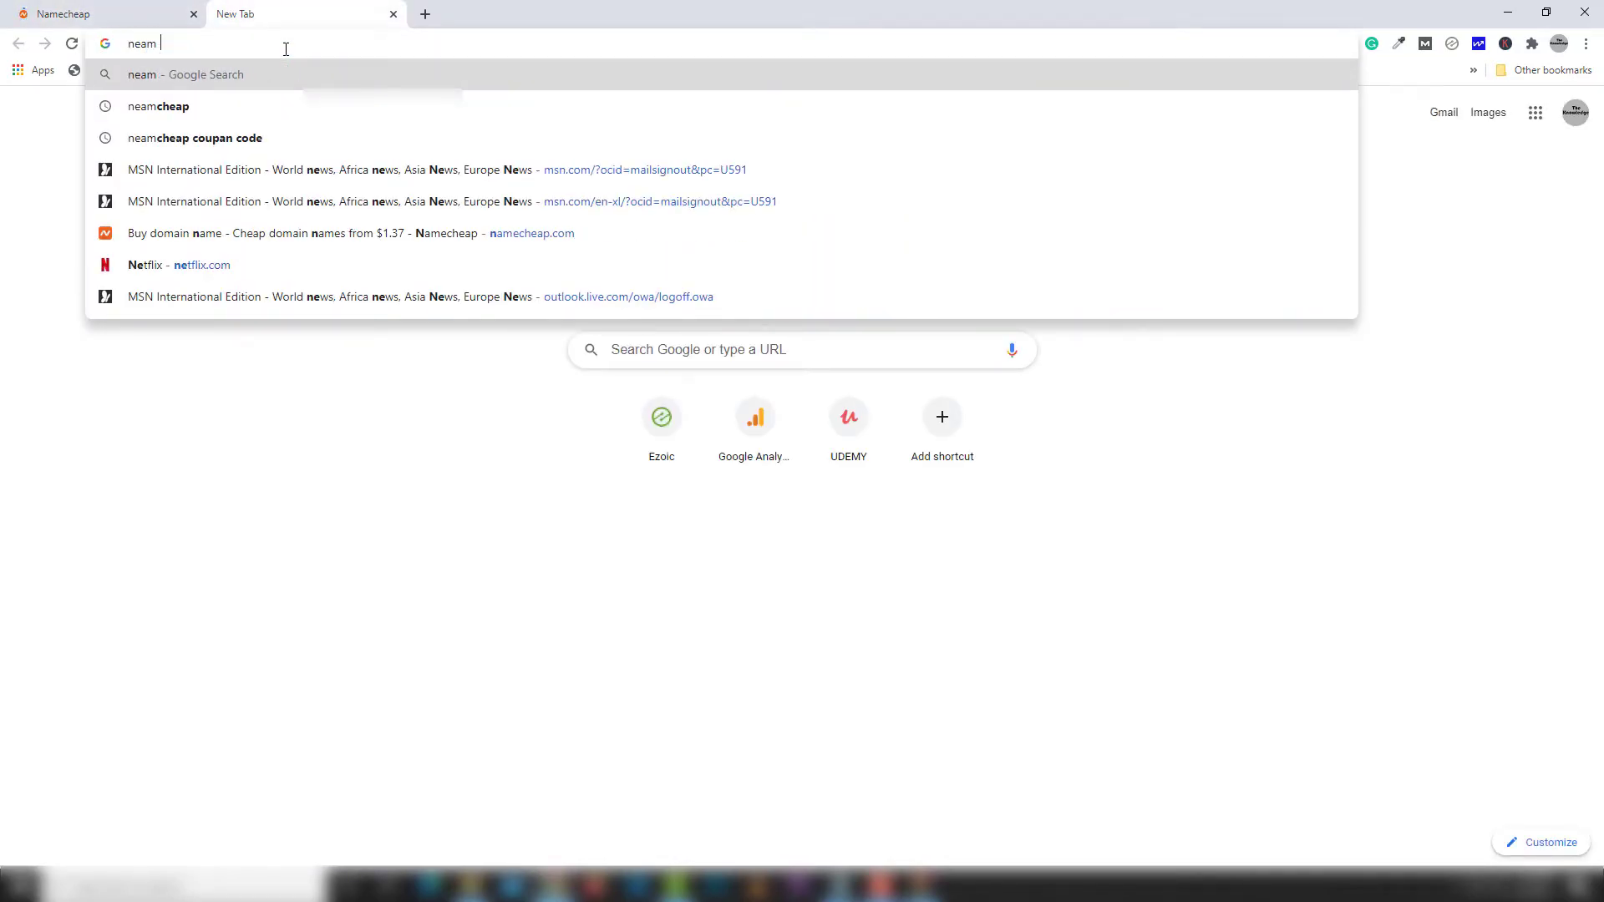
{"action": "key", "text": "Down"}
{"action": "key", "text": "Down"}
{"action": "key", "text": "Return"}
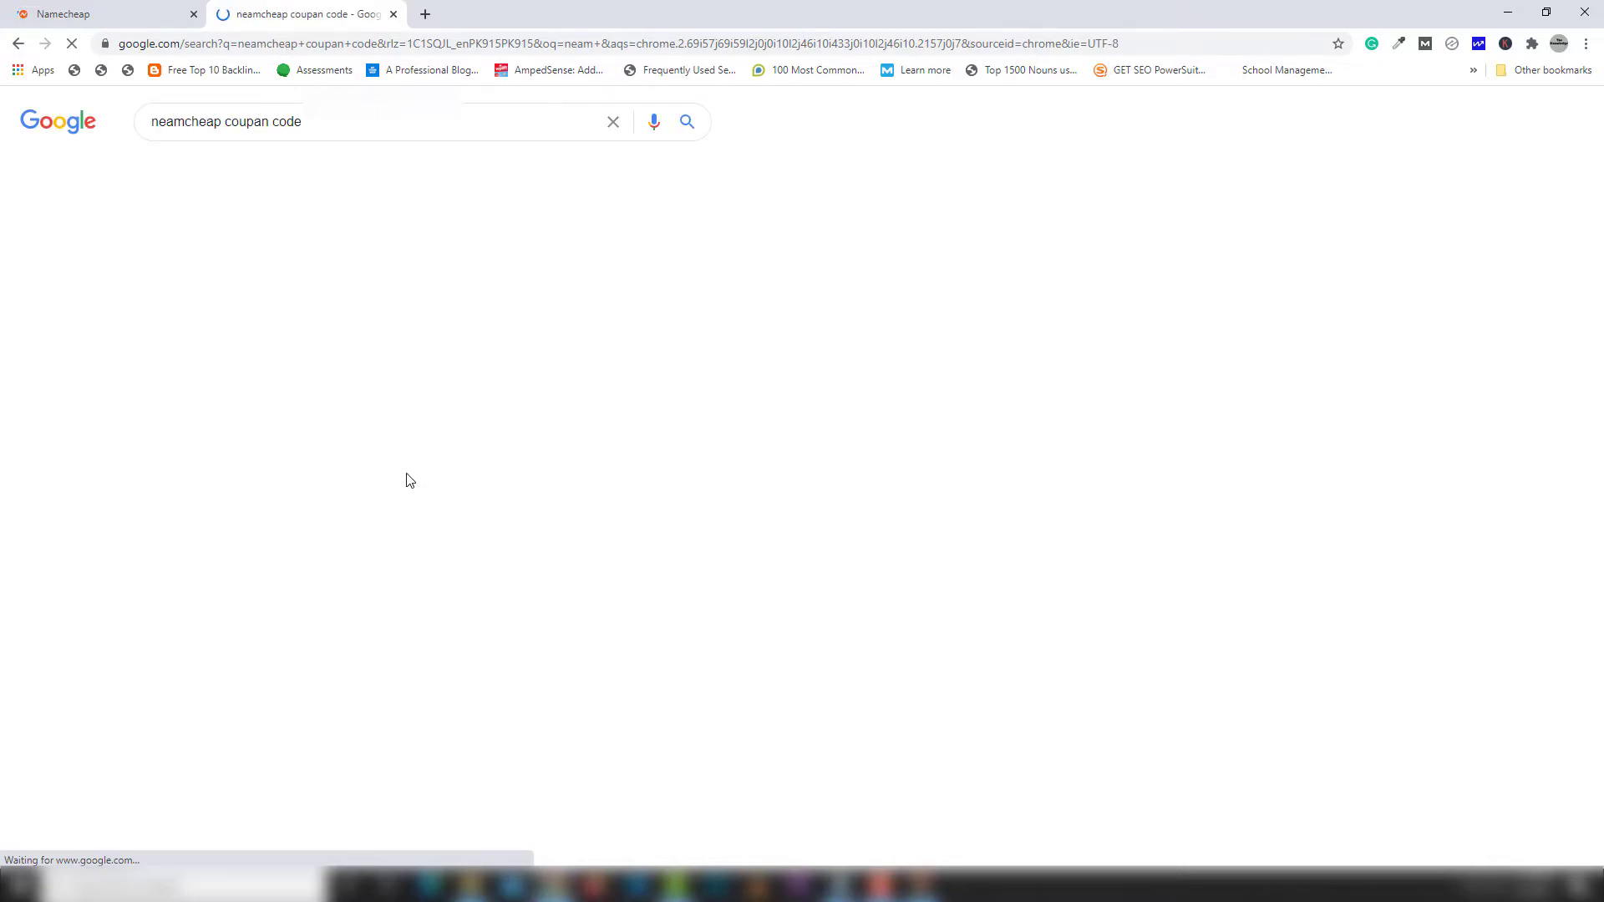
{"action": "left_click", "coordinate": [354, 242]}
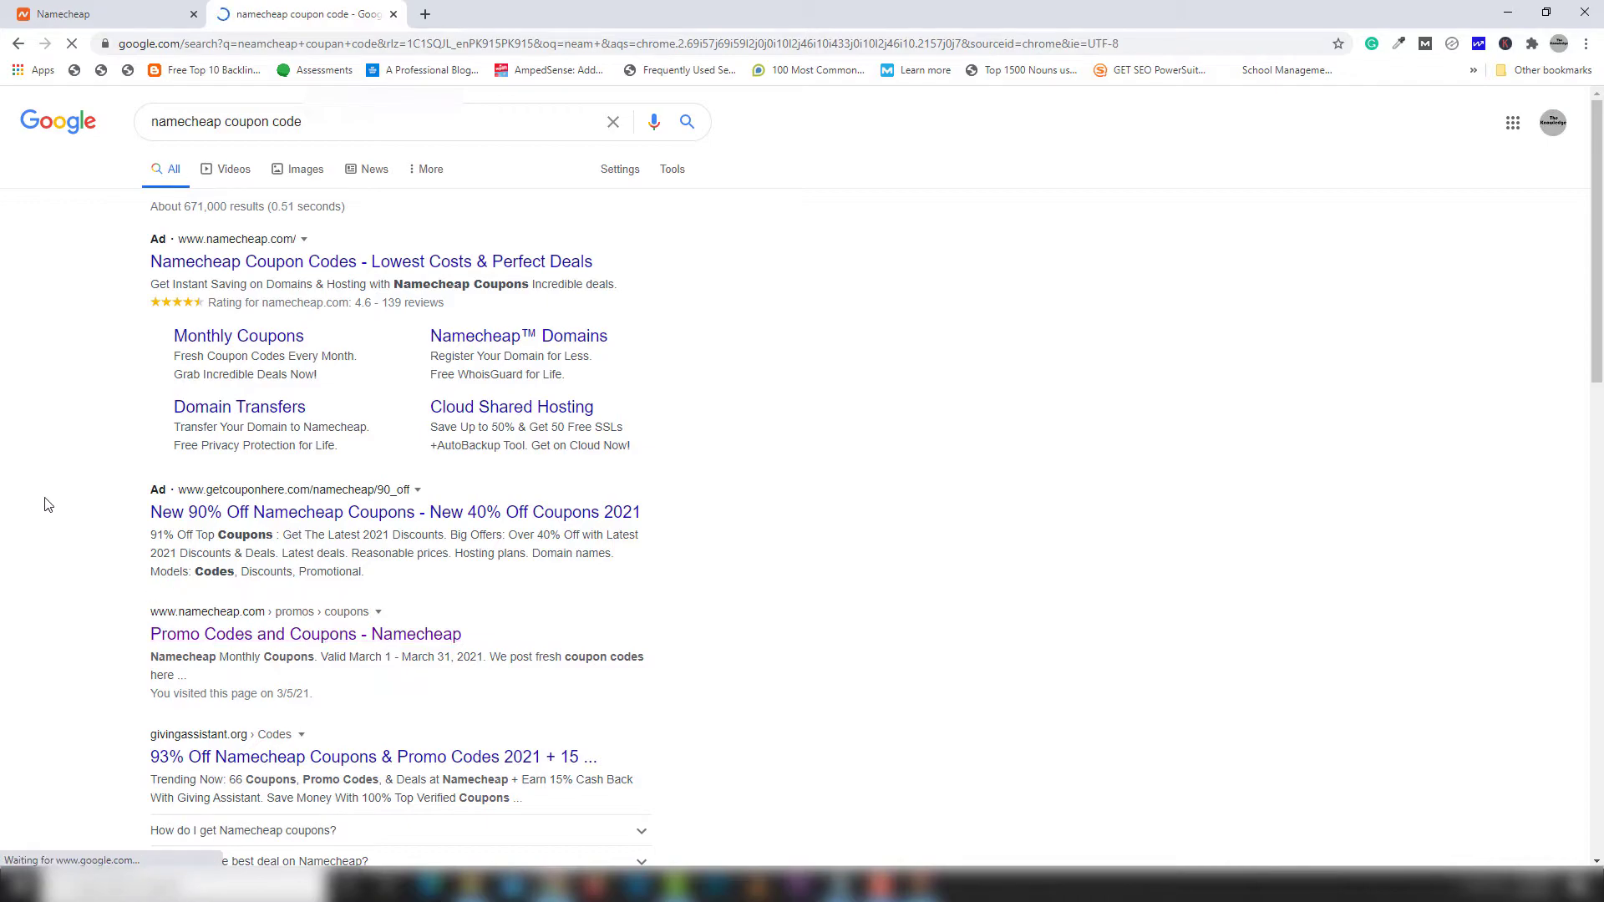
{"action": "left_click", "coordinate": [111, 9]}
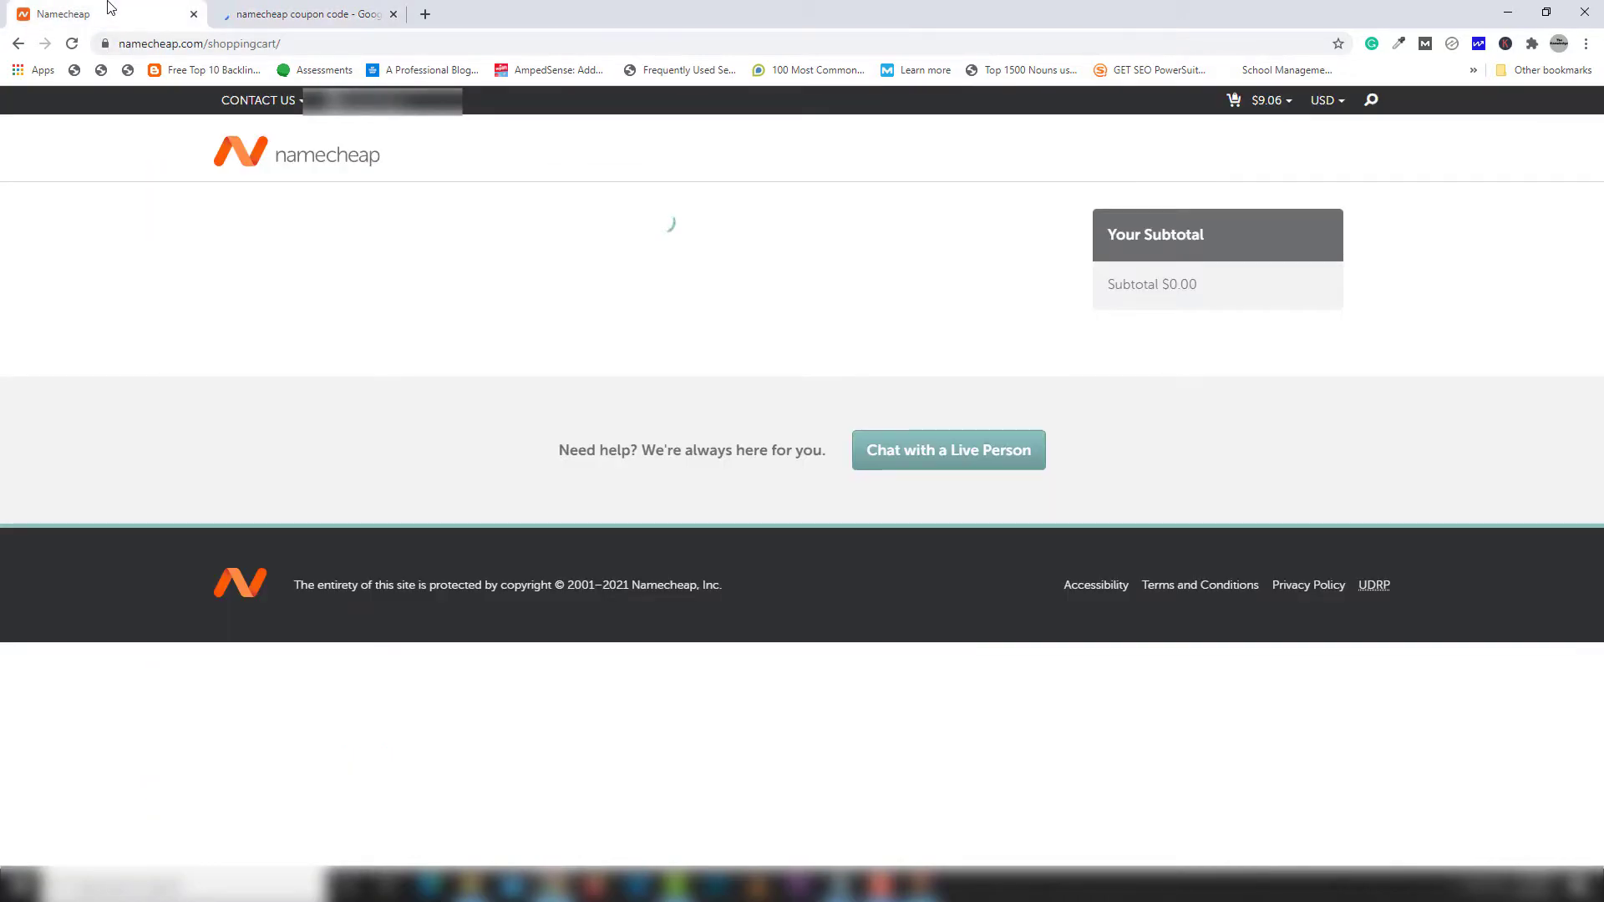
Highlight the $9.06 subtotal and the free $0.00 WhoisGuard item, then confirm the order.
{"action": "left_click", "coordinate": [311, 10]}
{"action": "key", "text": "ctrl+shift+Tab"}
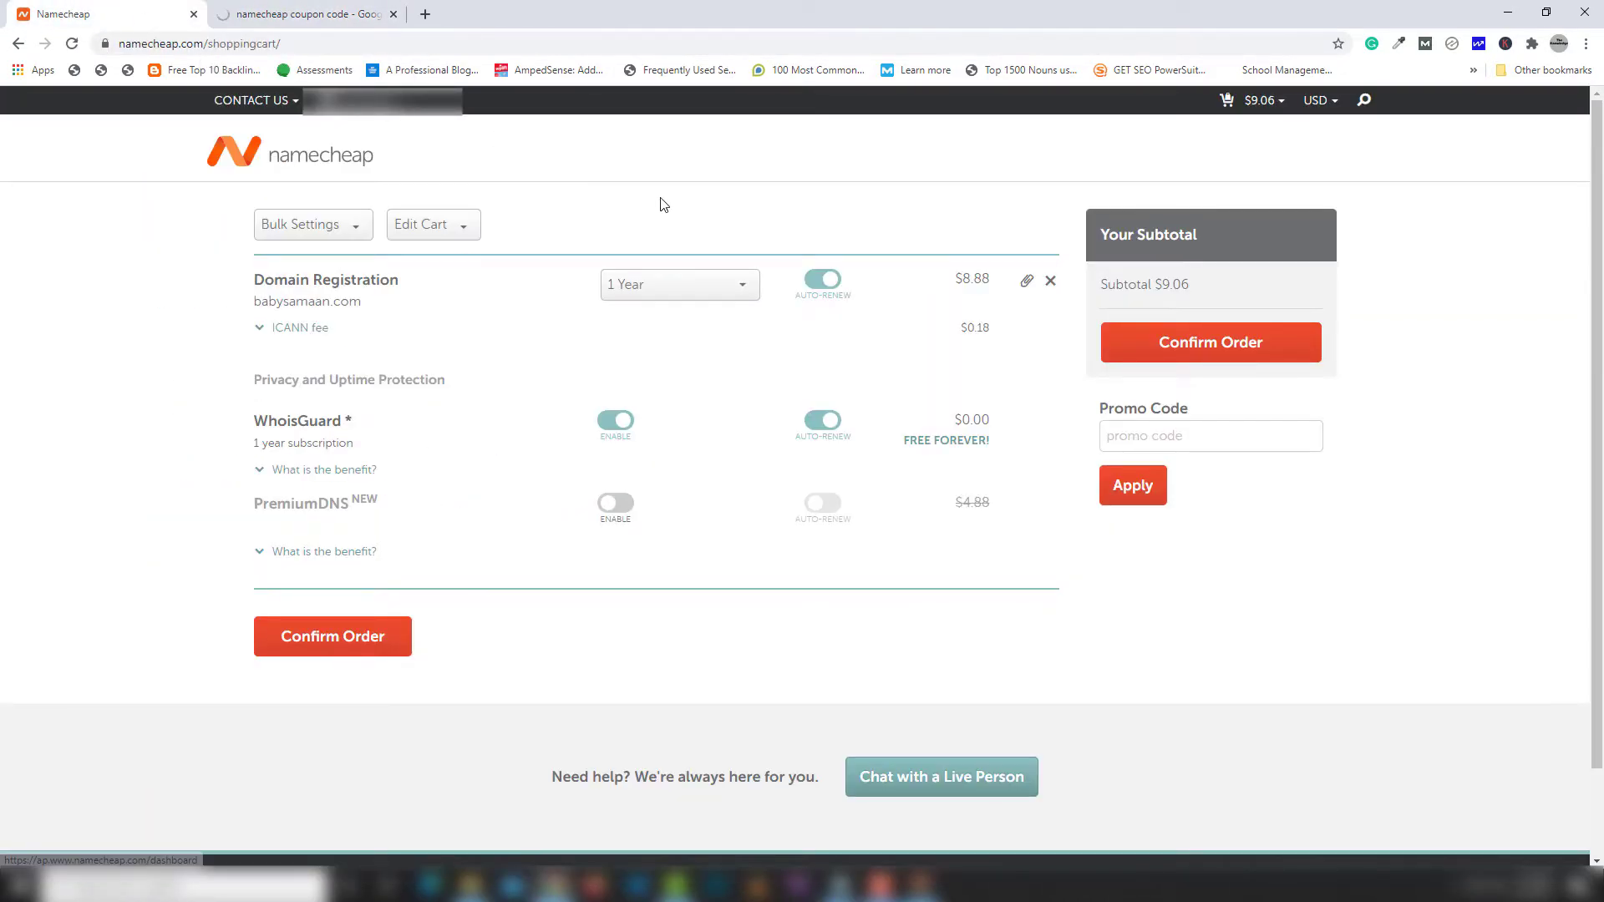
{"action": "left_click_drag", "start_coordinate": [1203, 287], "coordinate": [1157, 285]}
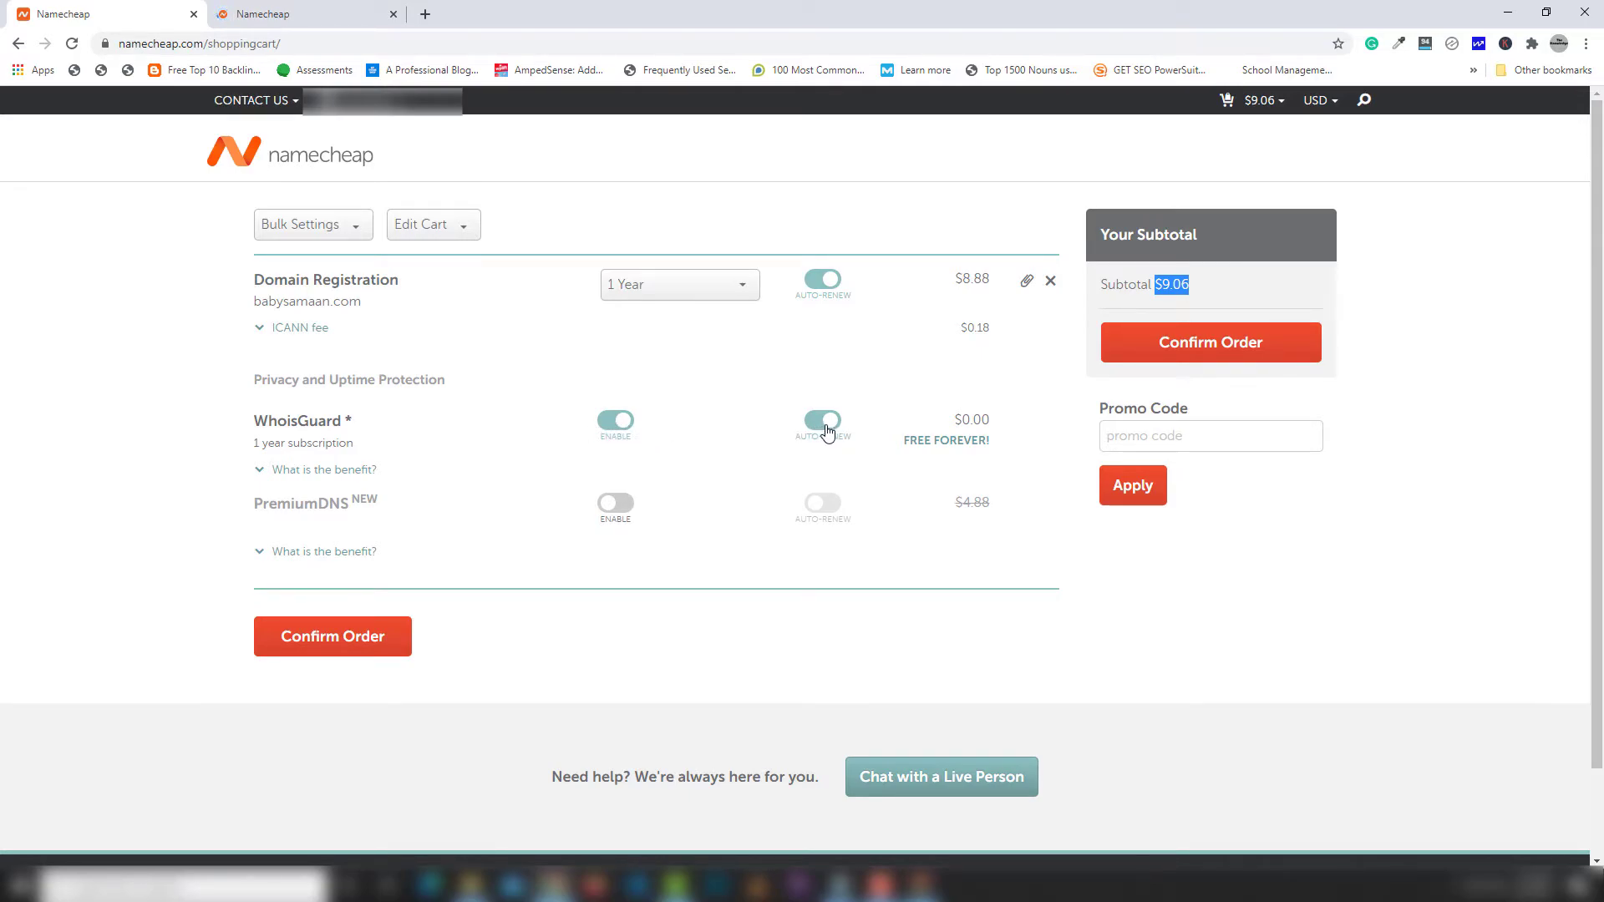
{"action": "left_click_drag", "start_coordinate": [908, 439], "coordinate": [1001, 430]}
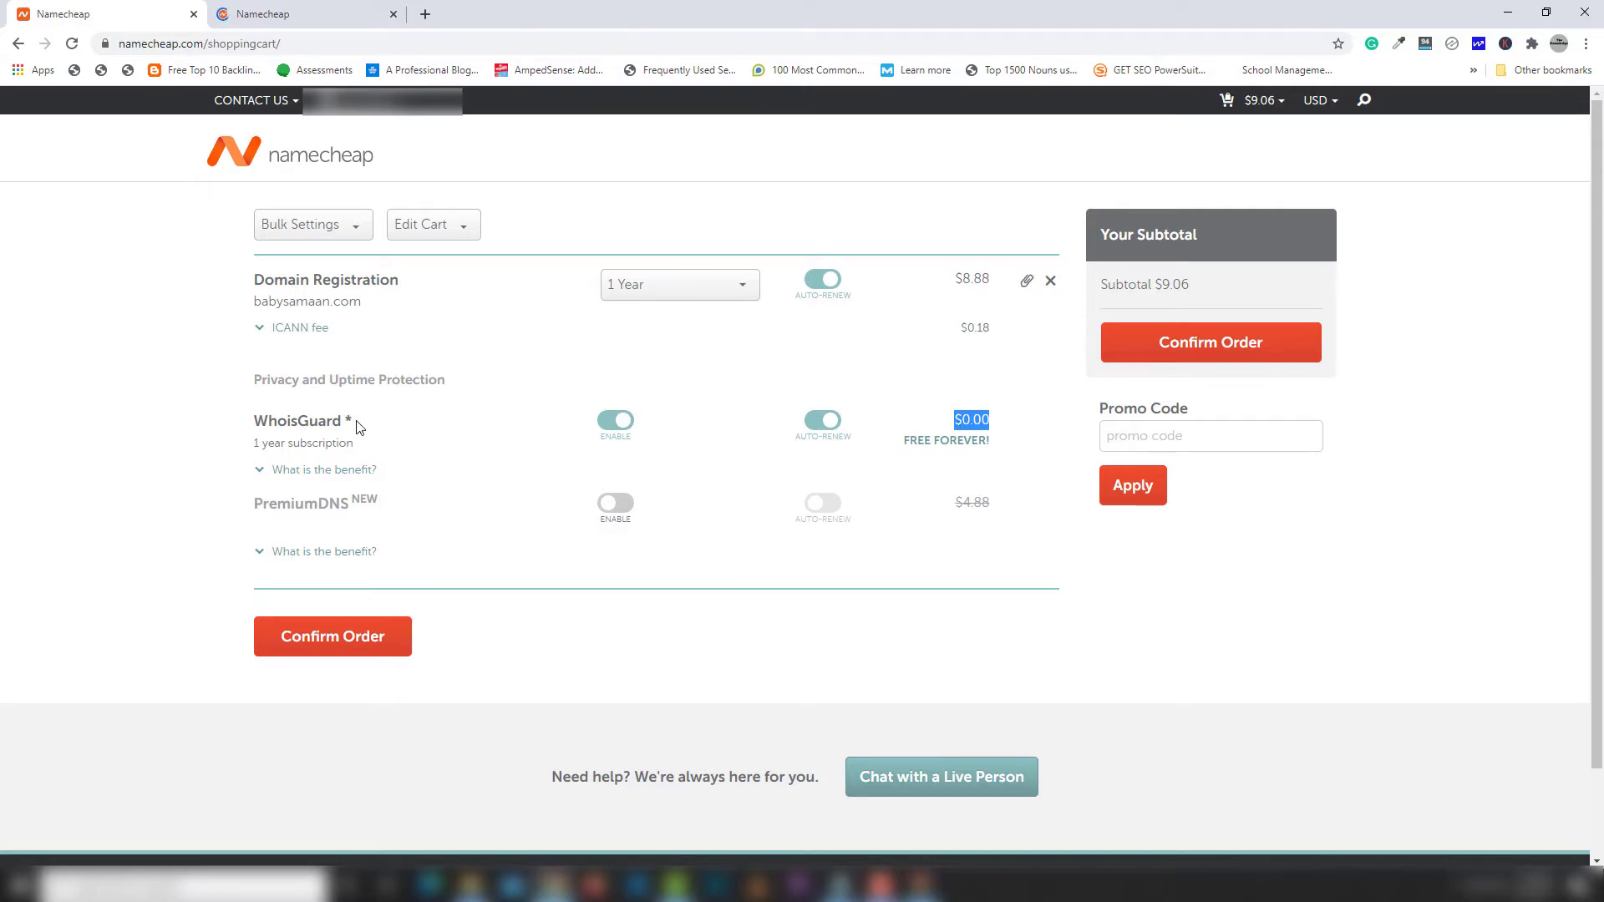
{"action": "left_click_drag", "start_coordinate": [358, 422], "coordinate": [256, 422]}
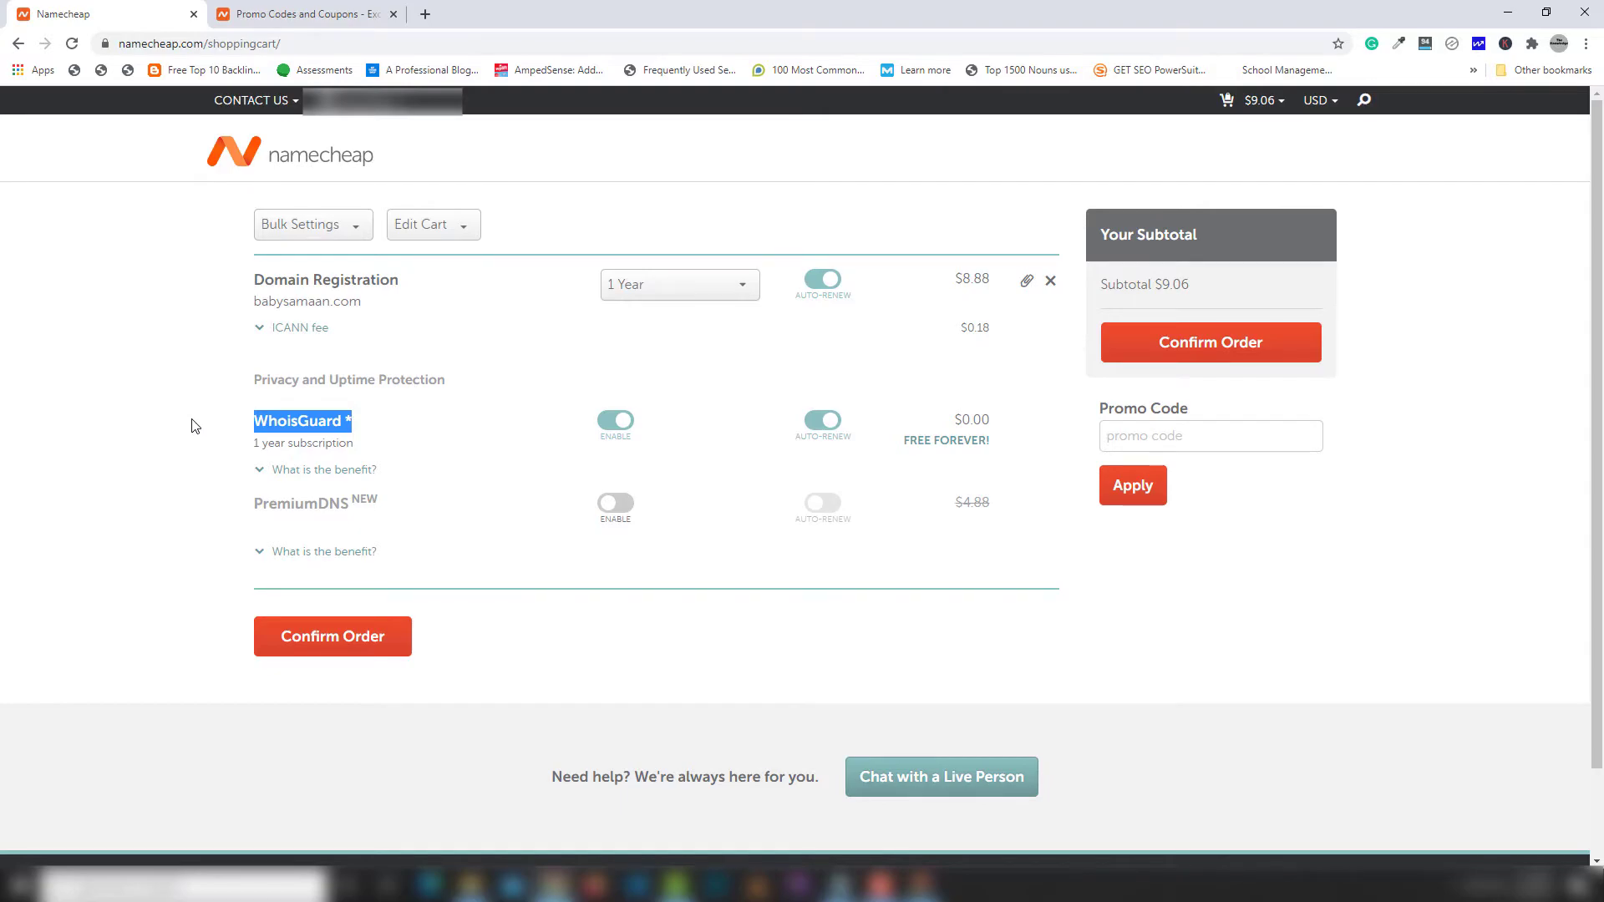
{"action": "left_click", "coordinate": [348, 648]}
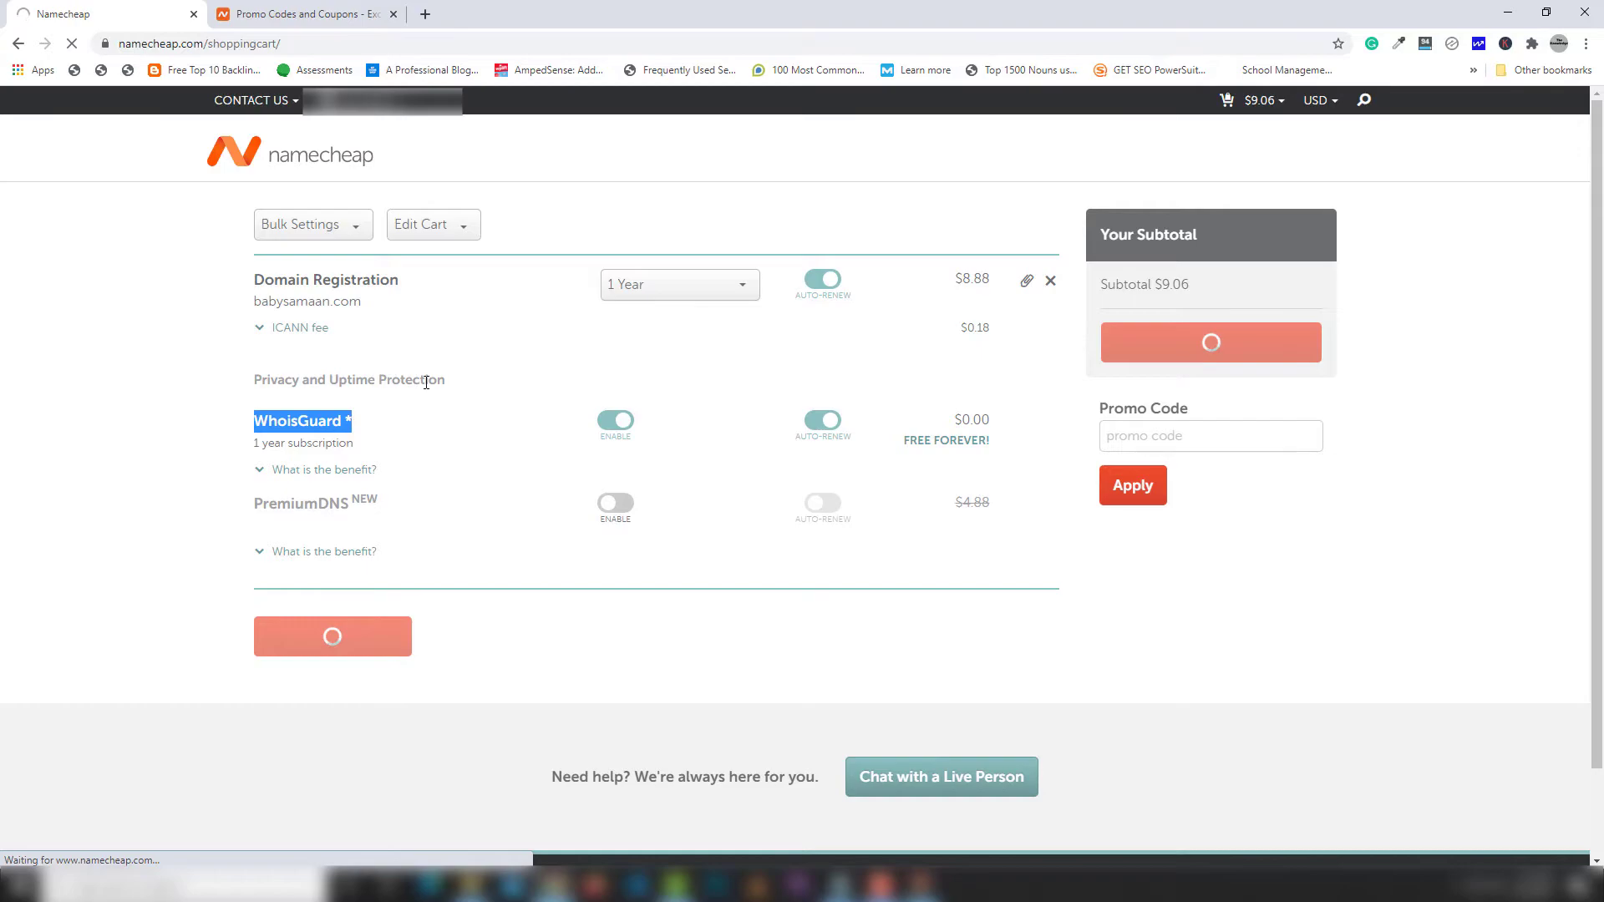
Copy the MAR3DMNZ coupon code from the promo codes tab and return to checkout.
{"action": "left_click", "coordinate": [343, 10]}
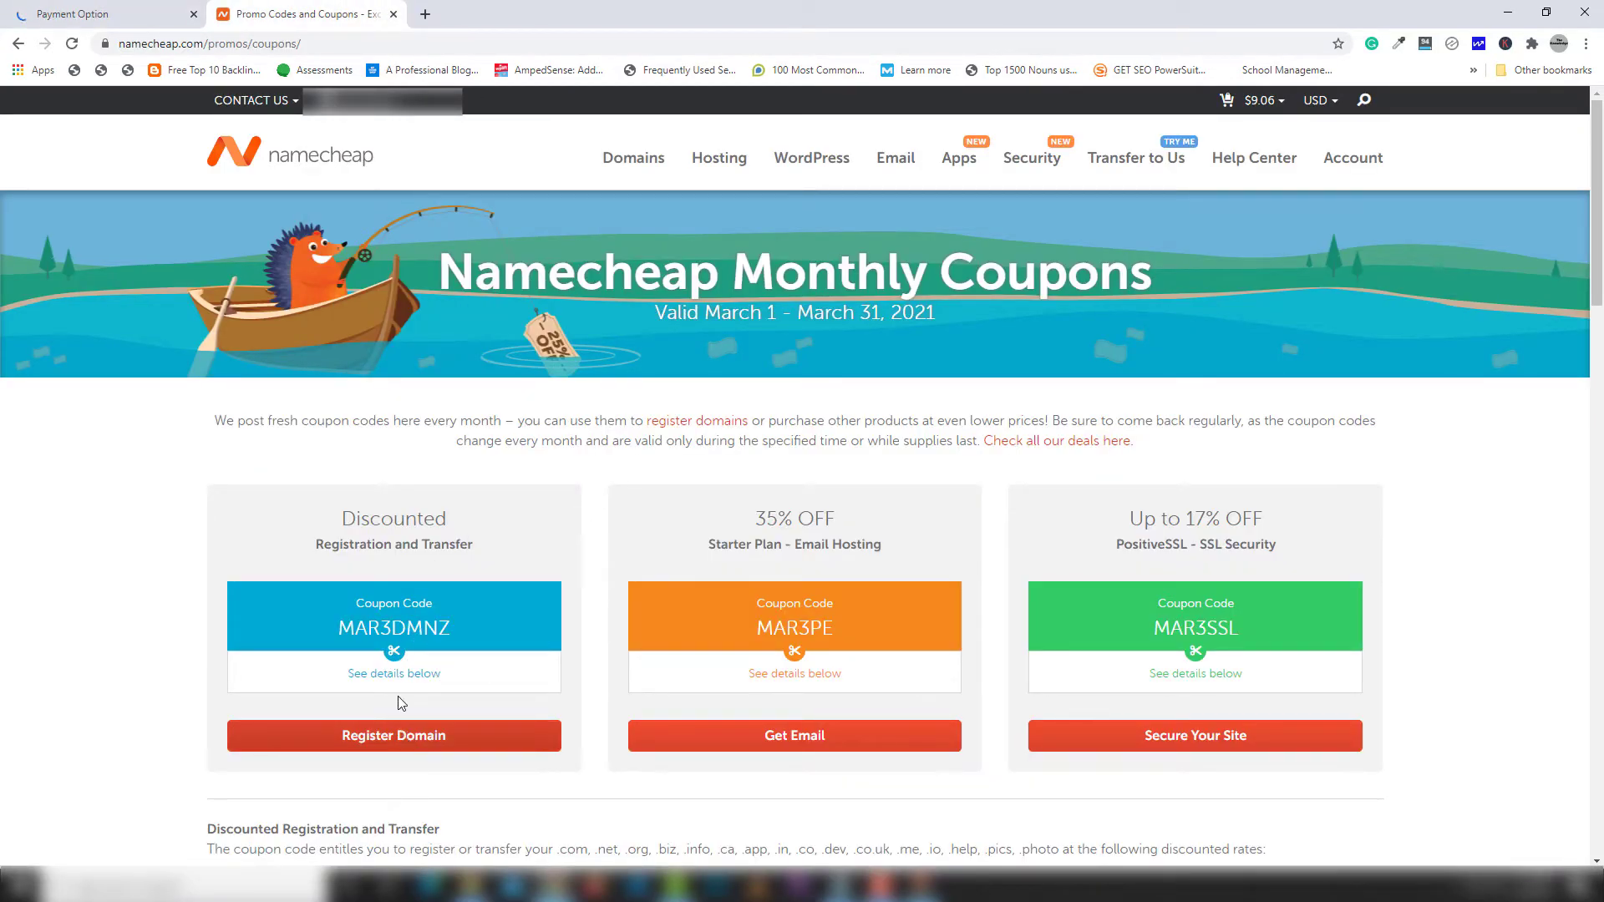
{"action": "left_click", "coordinate": [405, 631]}
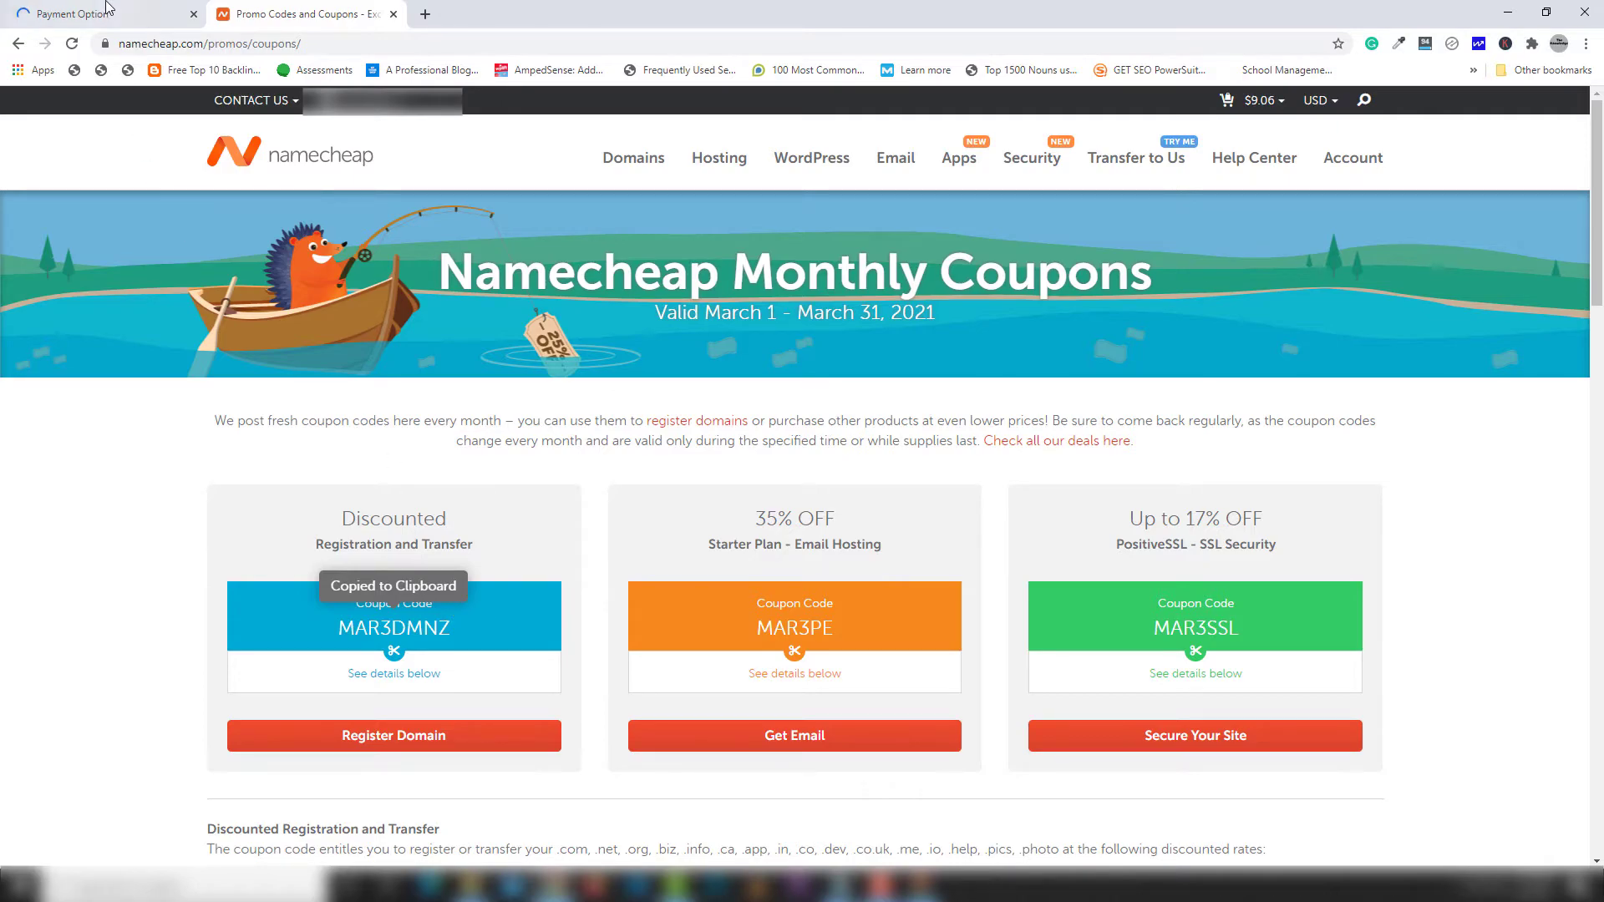
{"action": "left_click", "coordinate": [111, 10]}
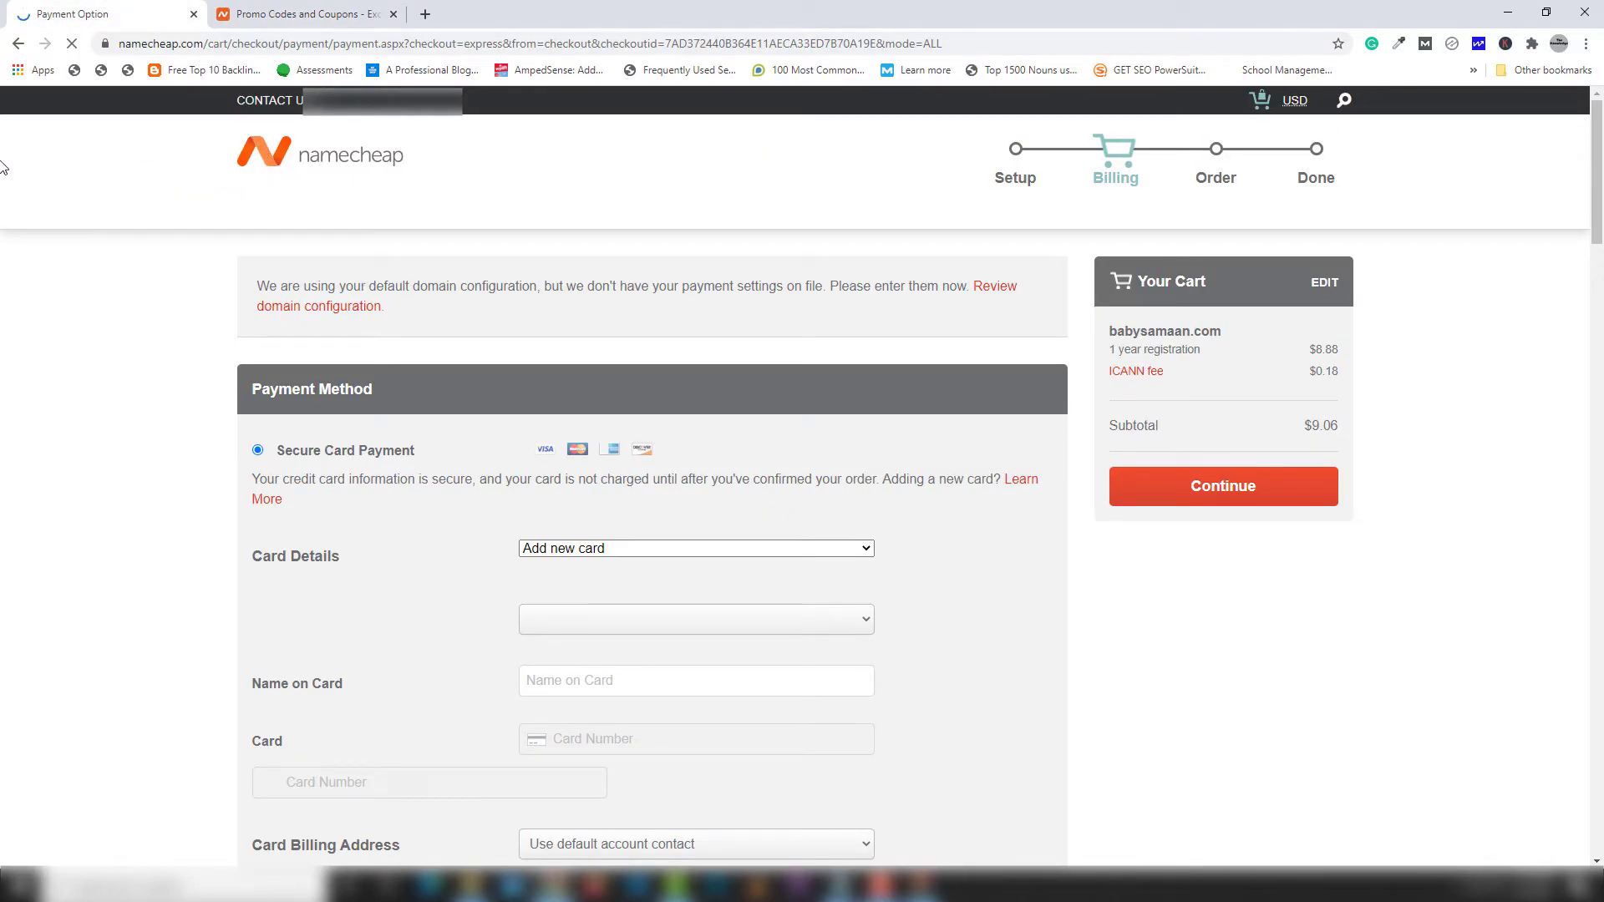
{"action": "scroll", "coordinate": [83, 191], "scroll_direction": "down", "scroll_amount": 3}
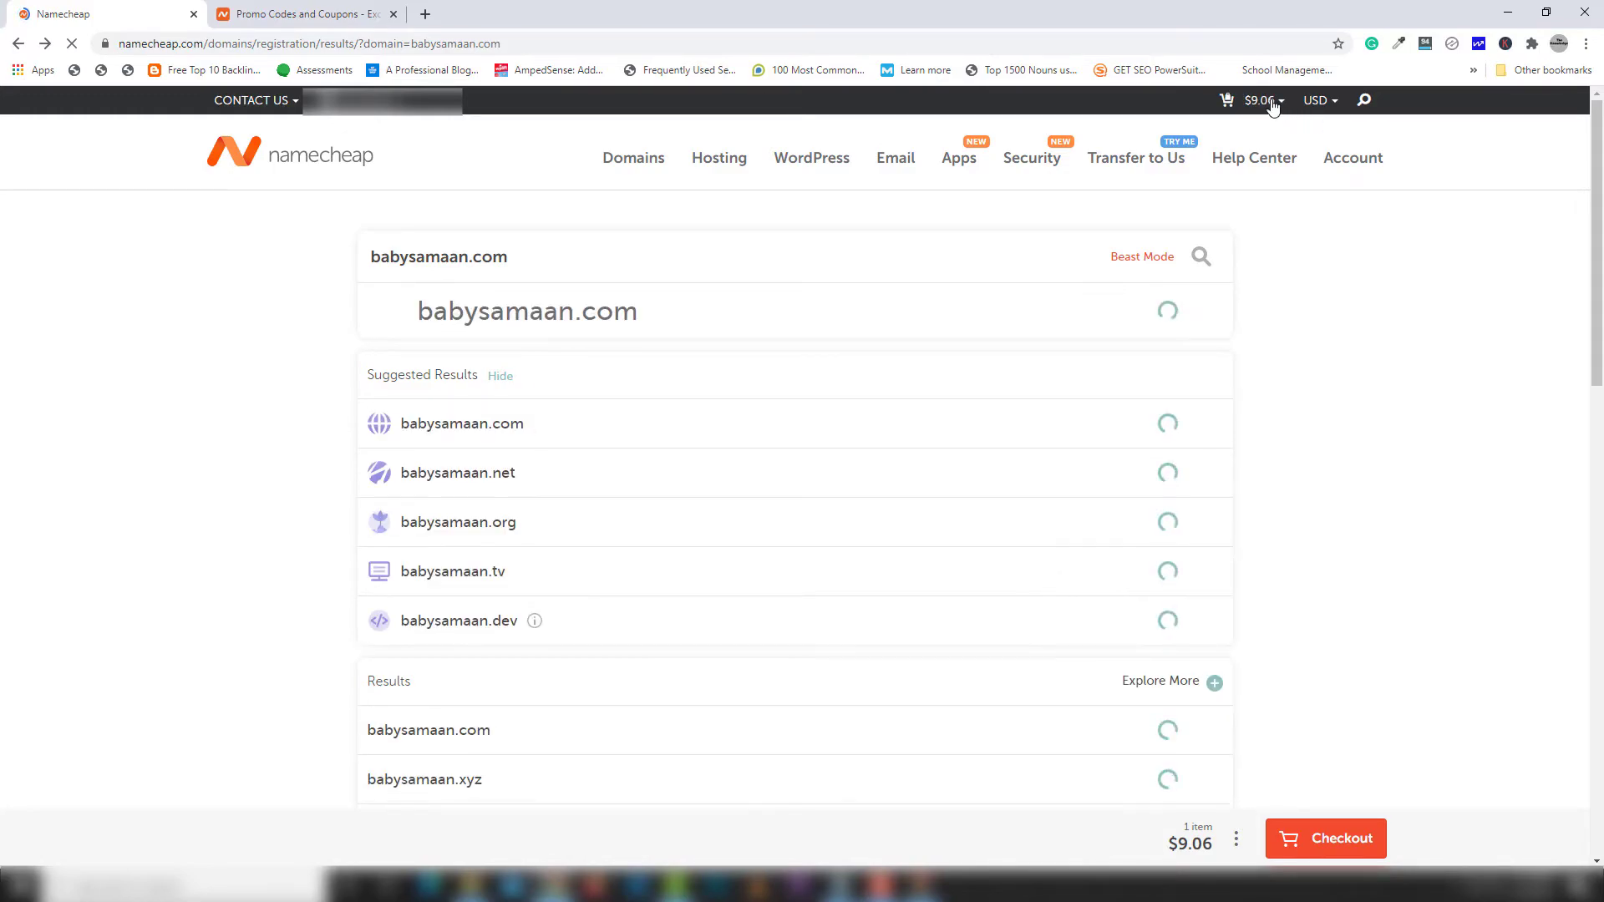
Apply the MAR3DMNZ promo code, check the $8.86 subtotal, and confirm the order.
{"action": "mouse_move", "coordinate": [1272, 105]}
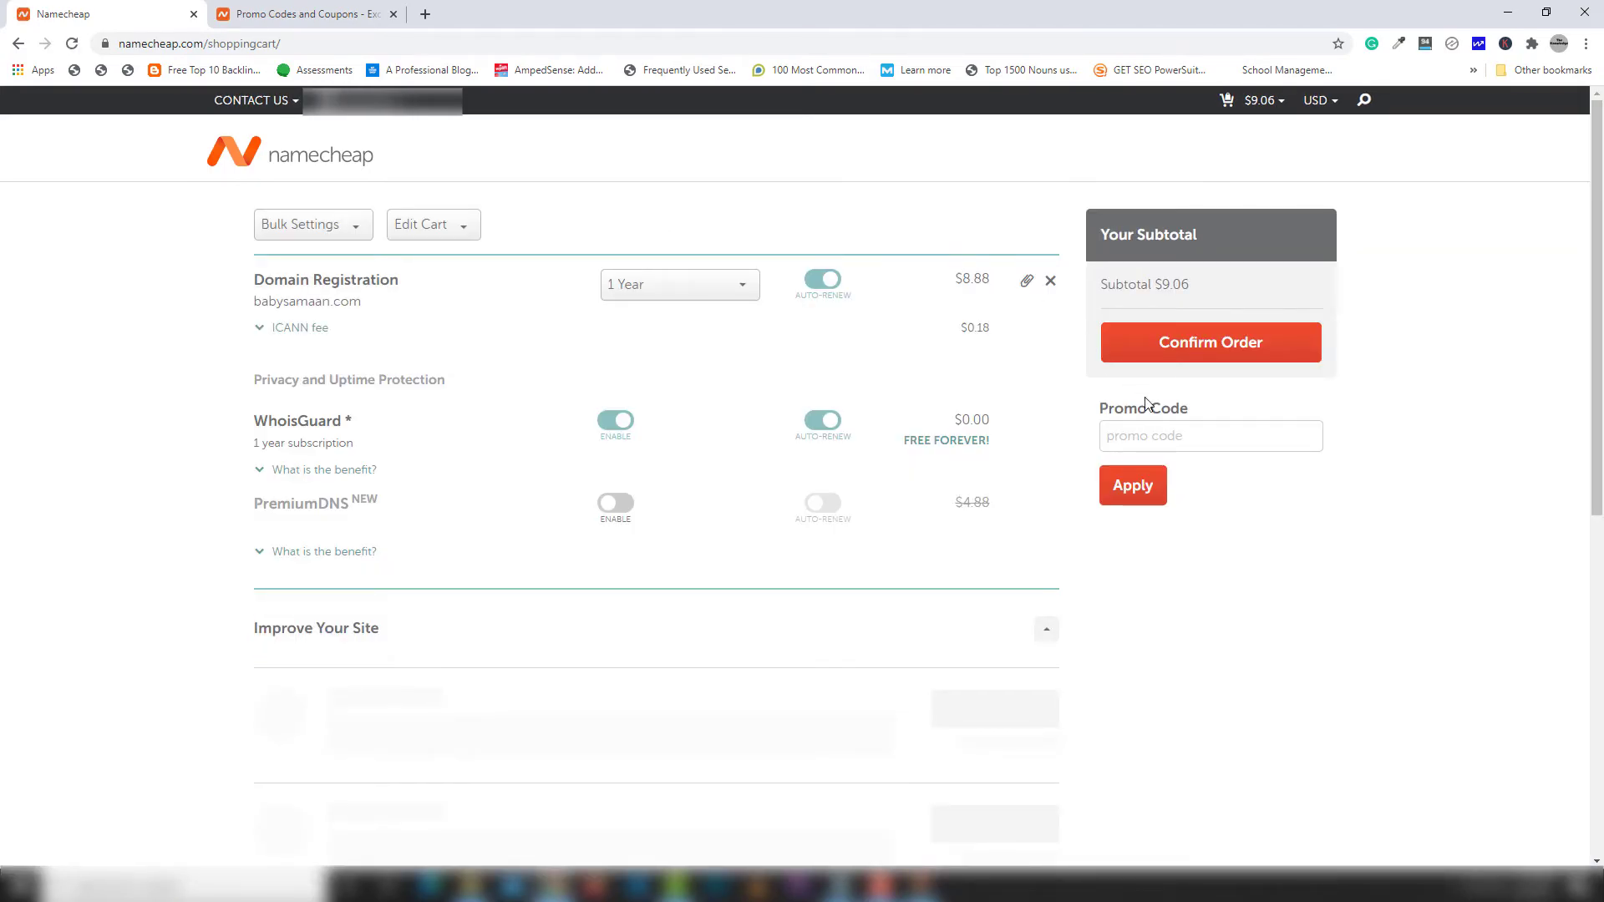
{"action": "left_click", "coordinate": [1120, 435]}
{"action": "key", "text": "ctrl+v"}
{"action": "left_click", "coordinate": [1133, 489]}
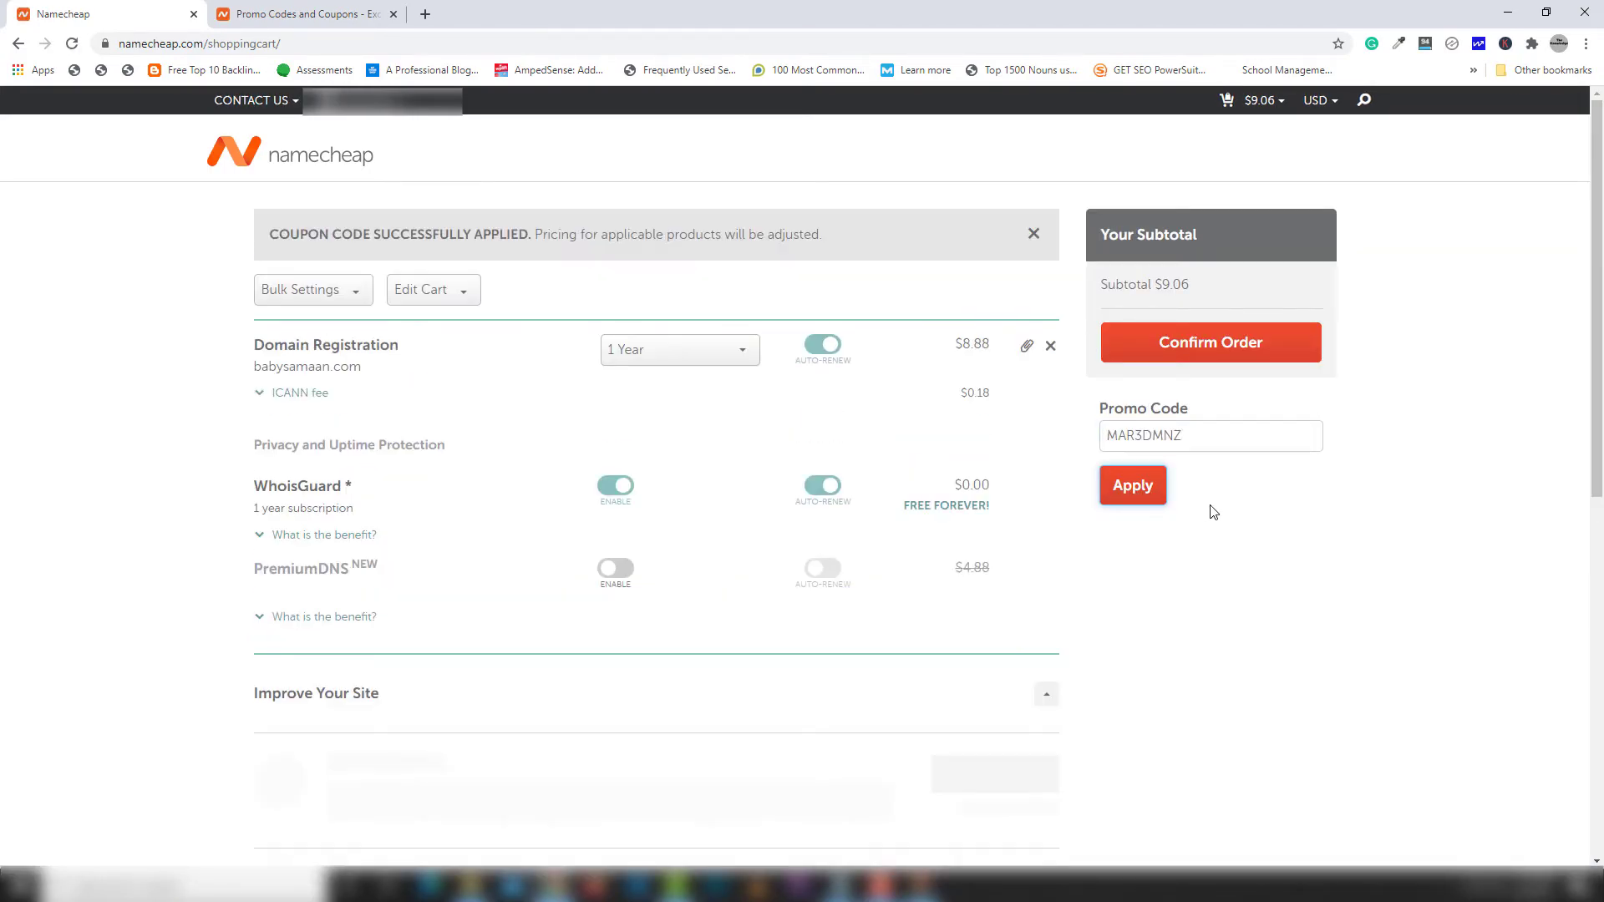
{"action": "double_click", "coordinate": [1166, 285]}
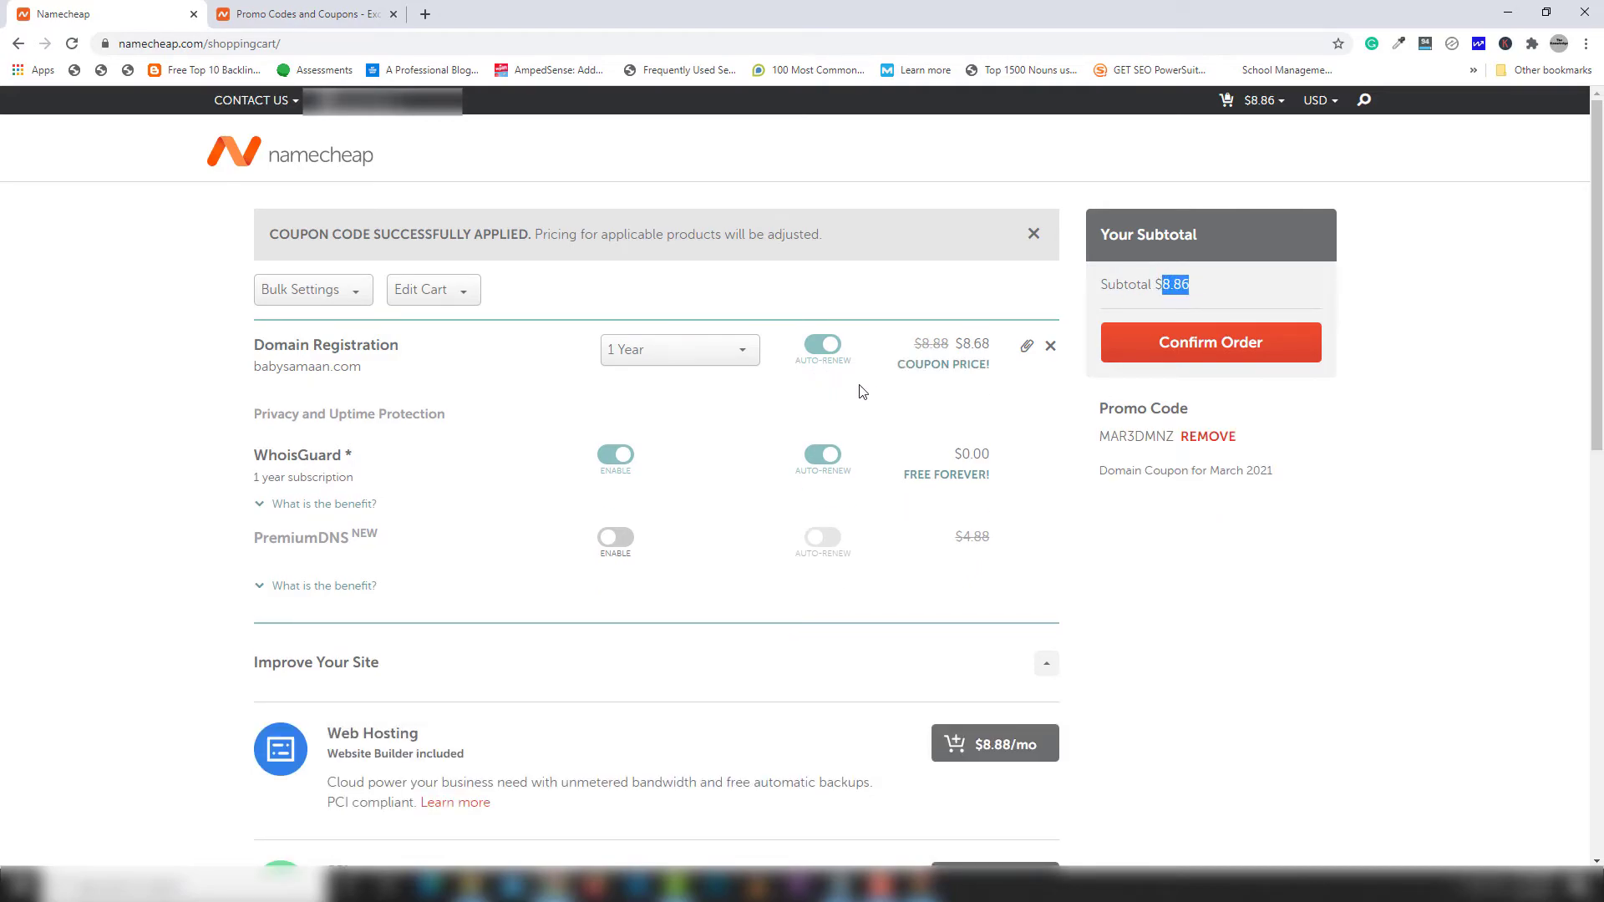
{"action": "left_click", "coordinate": [961, 347]}
{"action": "left_click", "coordinate": [1221, 351]}
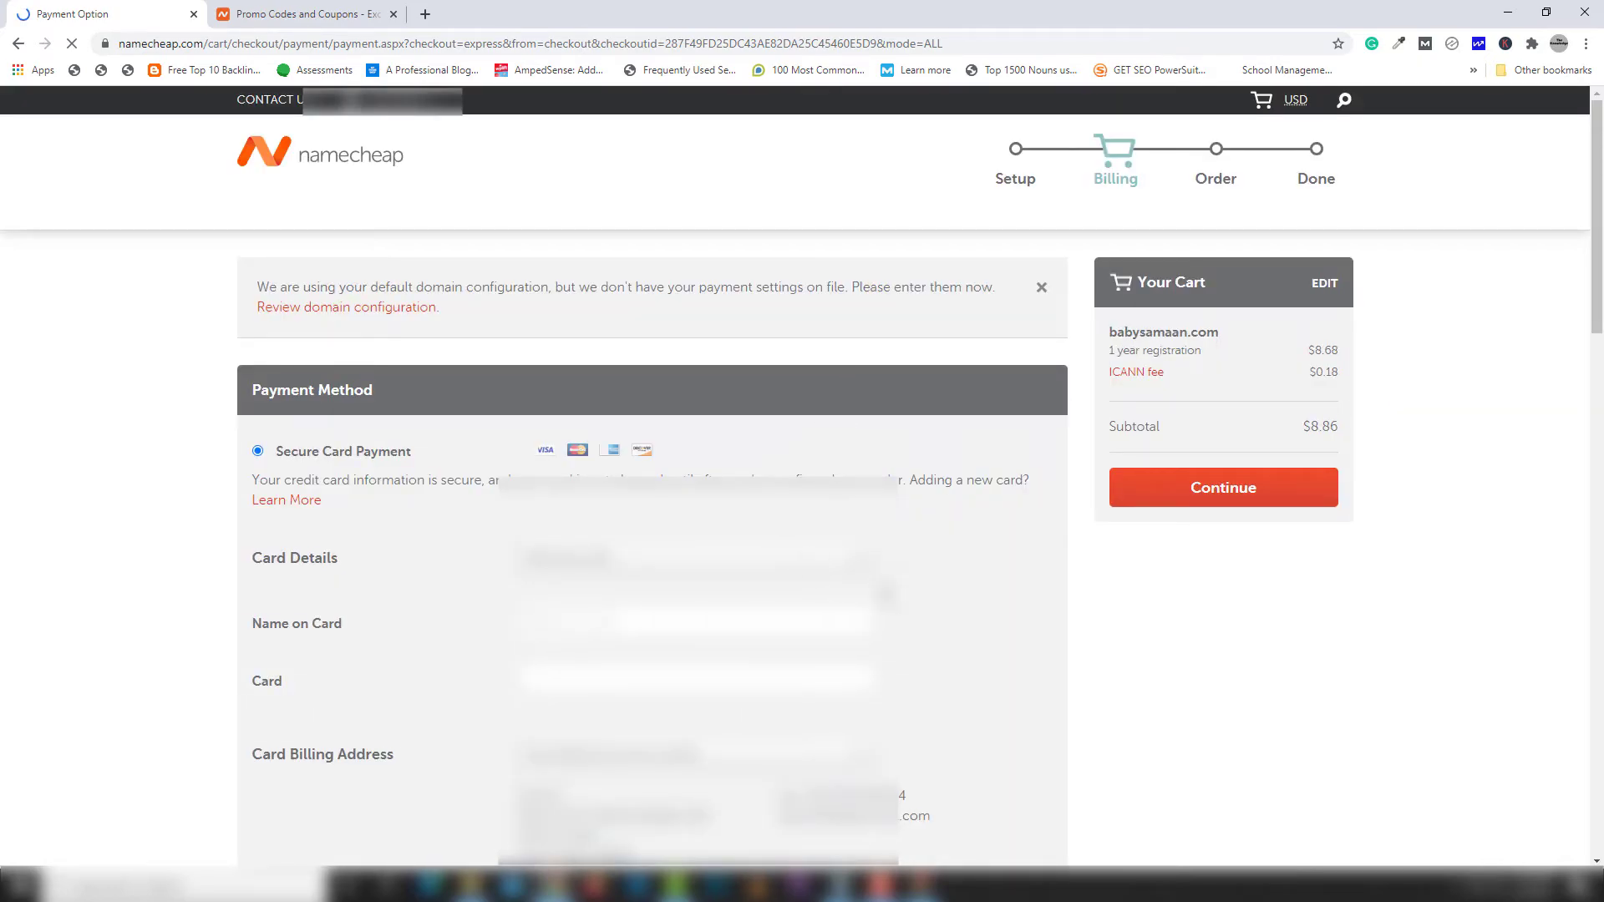
Choose 'Add new card', fill in the name on card and card details, and continue.
{"action": "scroll", "coordinate": [819, 434], "scroll_direction": "down", "scroll_amount": 2}
{"action": "left_click", "coordinate": [689, 385]}
{"action": "left_click", "coordinate": [688, 384]}
{"action": "left_click", "coordinate": [667, 456]}
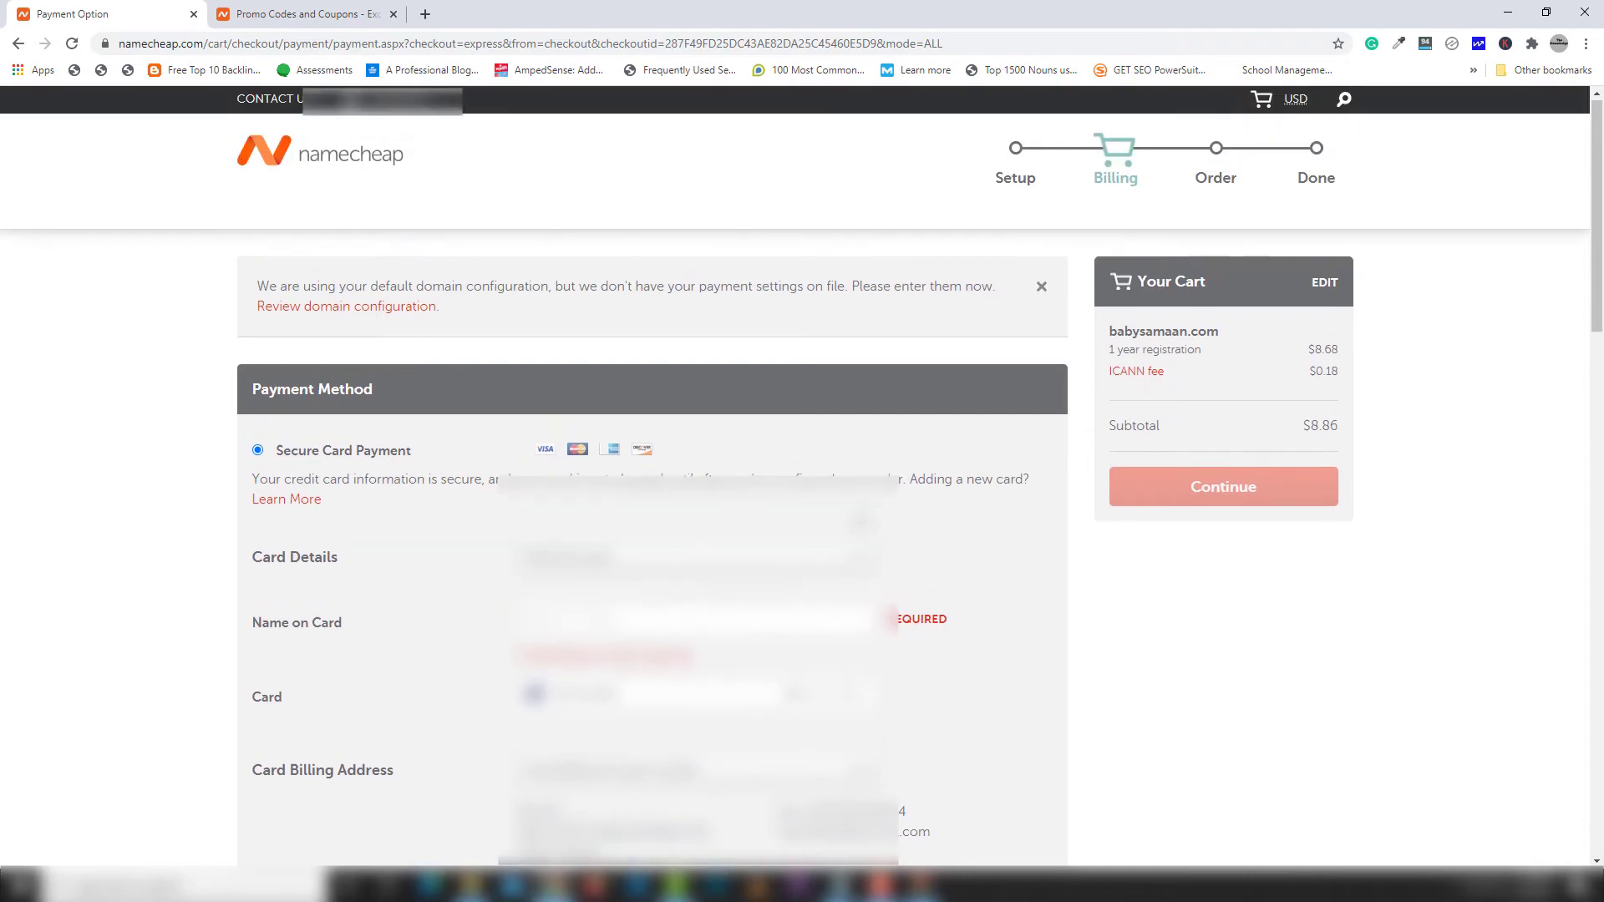
{"action": "scroll", "coordinate": [861, 522], "scroll_direction": "down", "scroll_amount": 1}
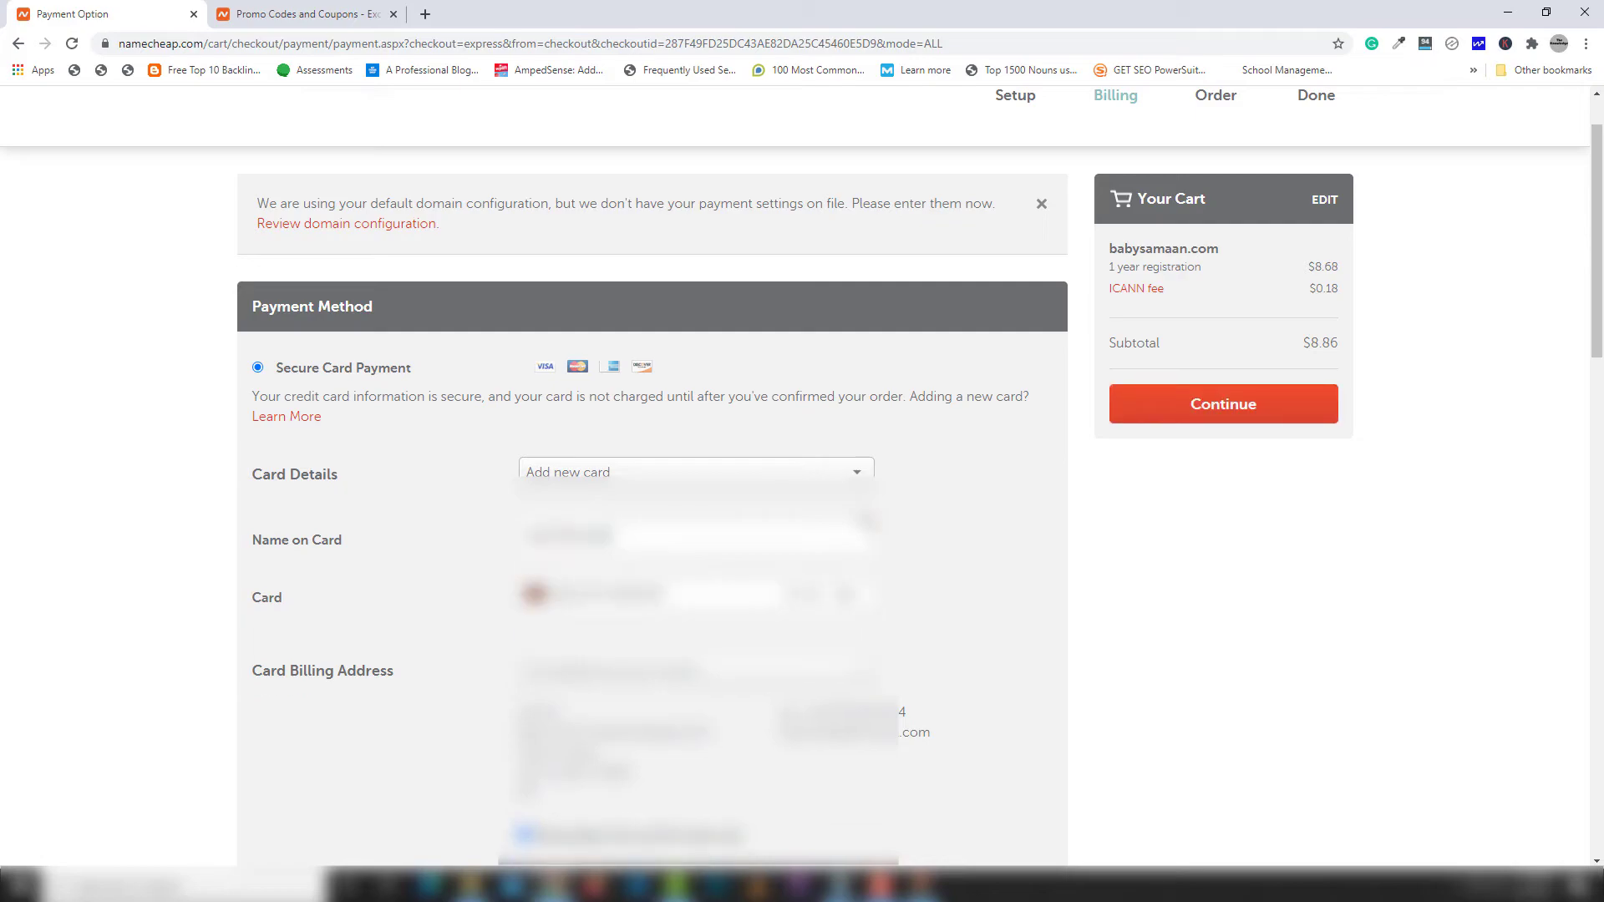
{"action": "left_click", "coordinate": [1203, 420]}
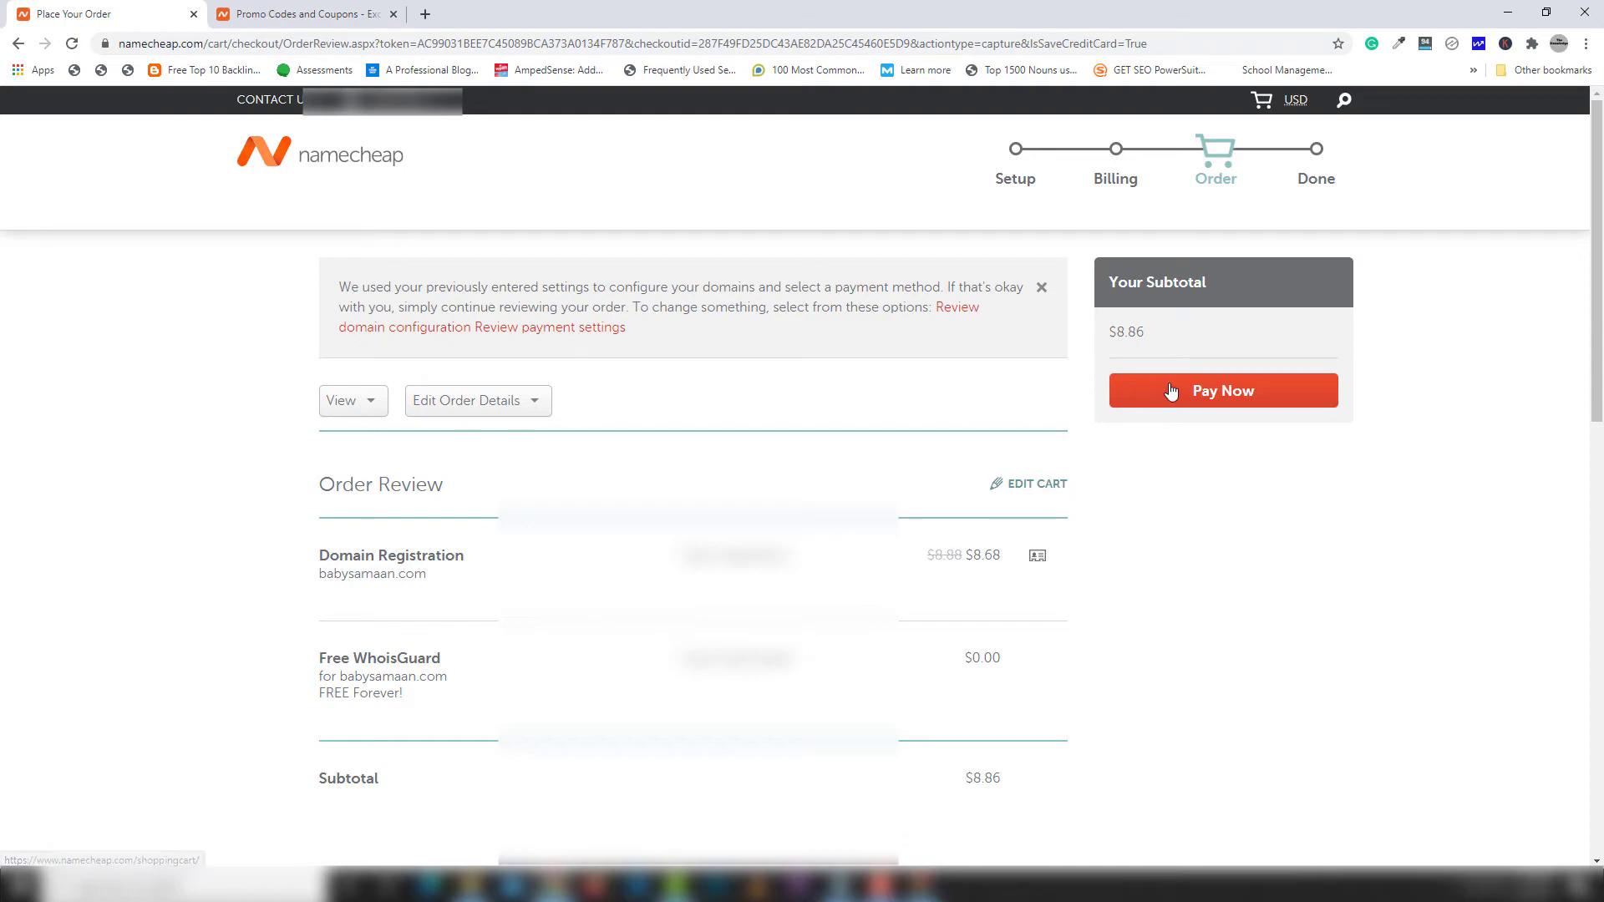
Pay Now for the $8.86 babysamaan.com order.
{"action": "left_click", "coordinate": [1208, 400]}
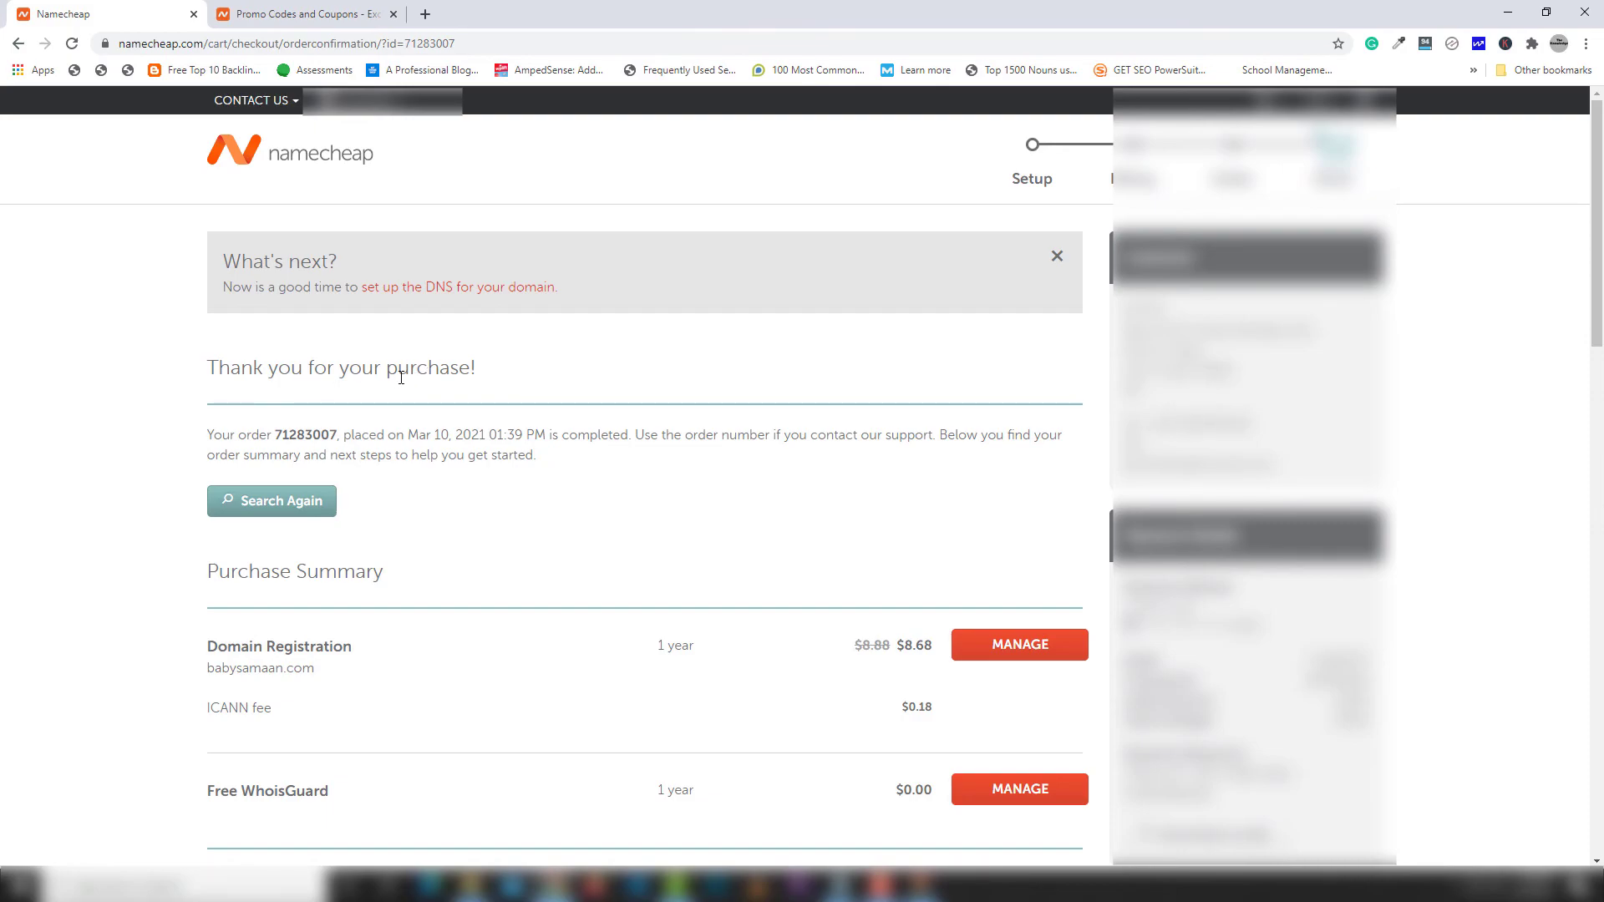
Check the $8.86 total in the Purchase Summary, then bring up the Your Account menu.
{"action": "scroll", "coordinate": [334, 372], "scroll_direction": "down", "scroll_amount": 2}
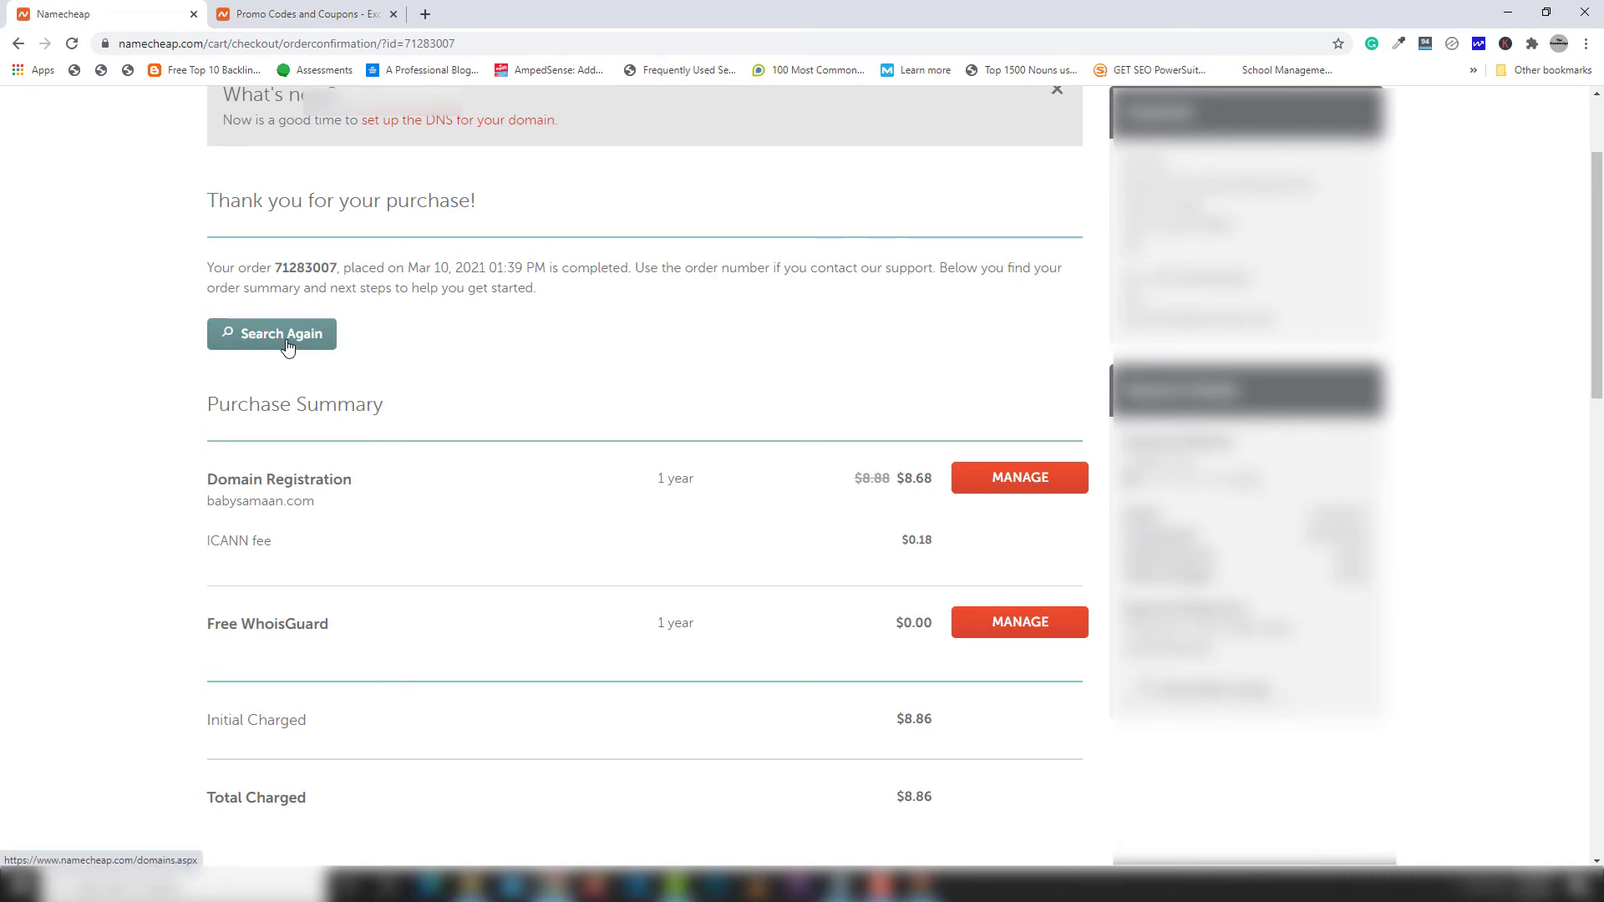
{"action": "scroll", "coordinate": [284, 345], "scroll_direction": "up", "scroll_amount": 2}
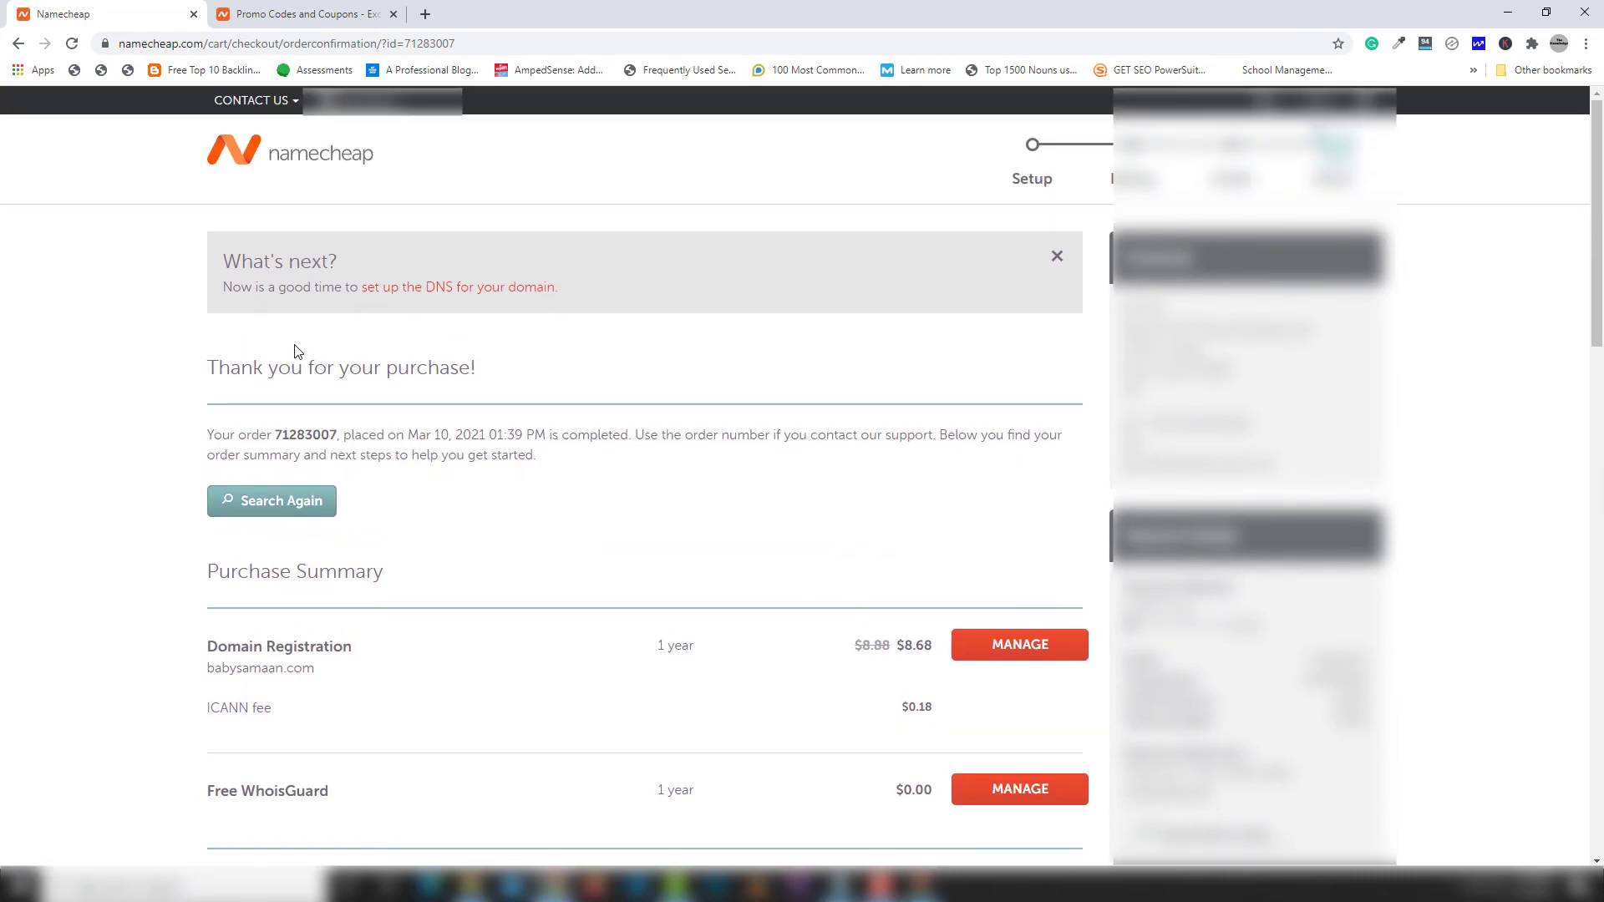
{"action": "mouse_move", "coordinate": [397, 102]}
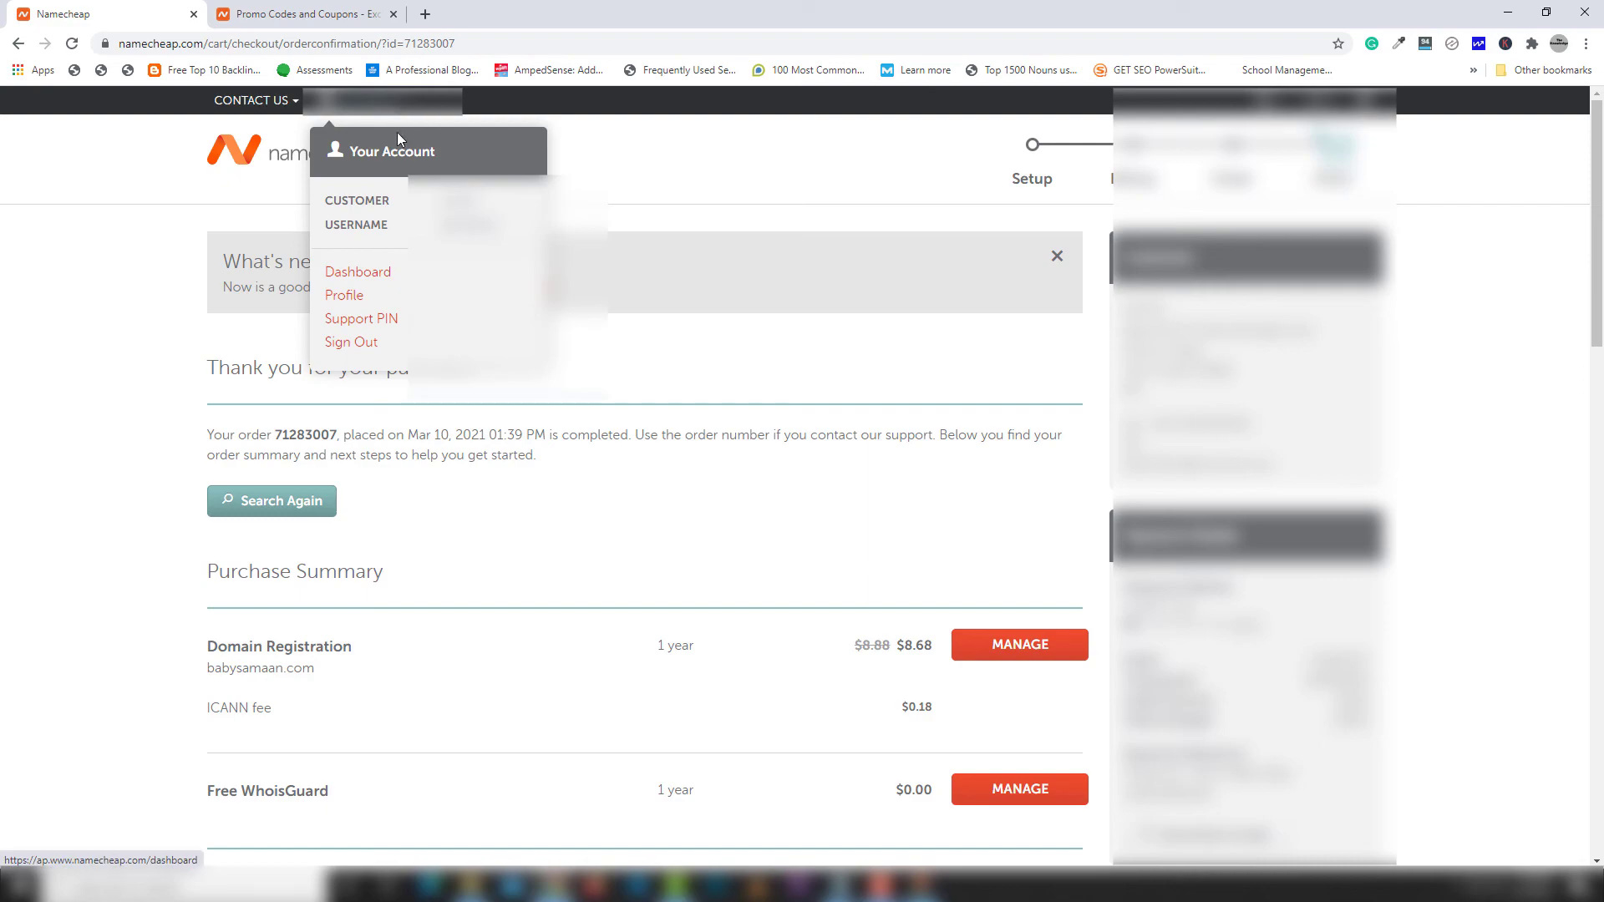
Go to the Dashboard and highlight babysamaan.com, which expires Mar 10, 2022.
{"action": "left_click", "coordinate": [389, 286]}
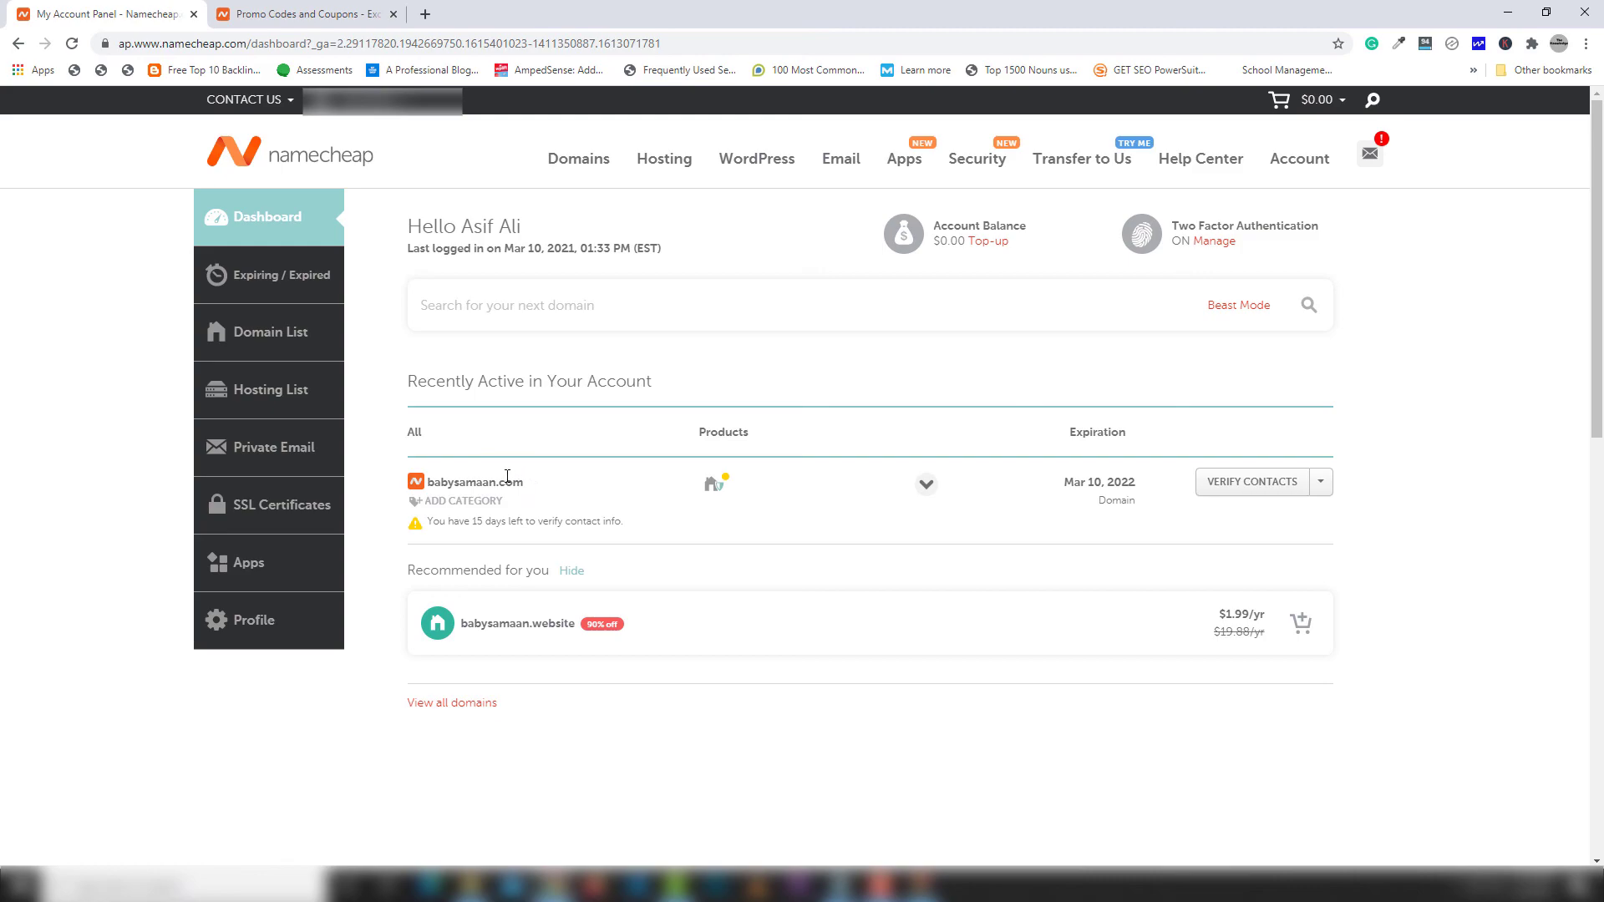
{"action": "left_click_drag", "start_coordinate": [524, 482], "coordinate": [433, 483]}
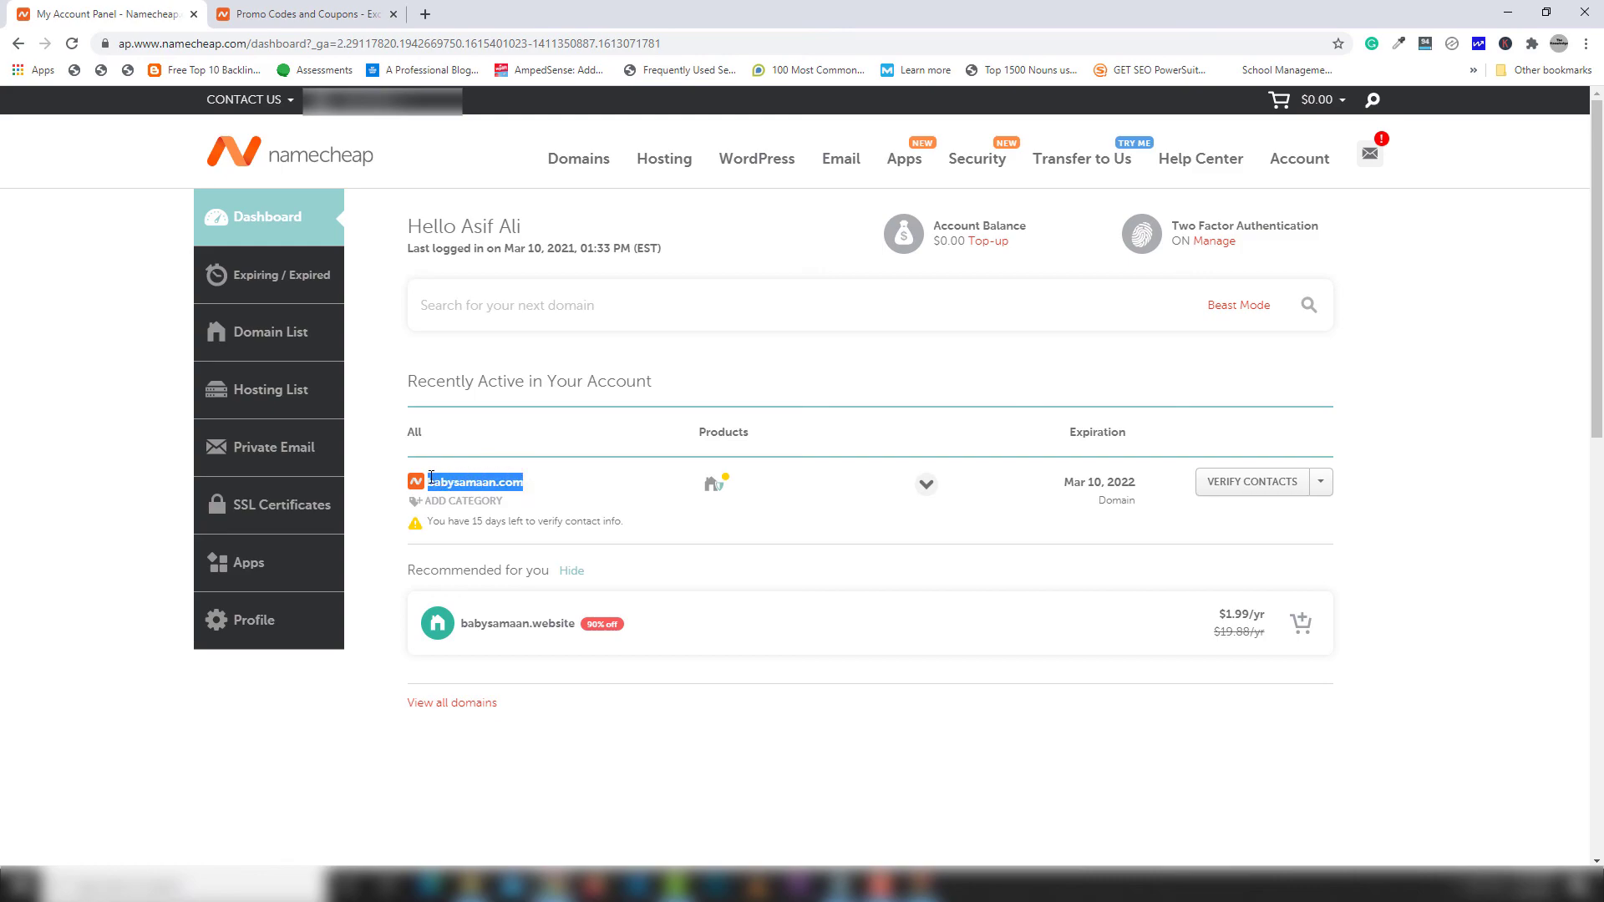